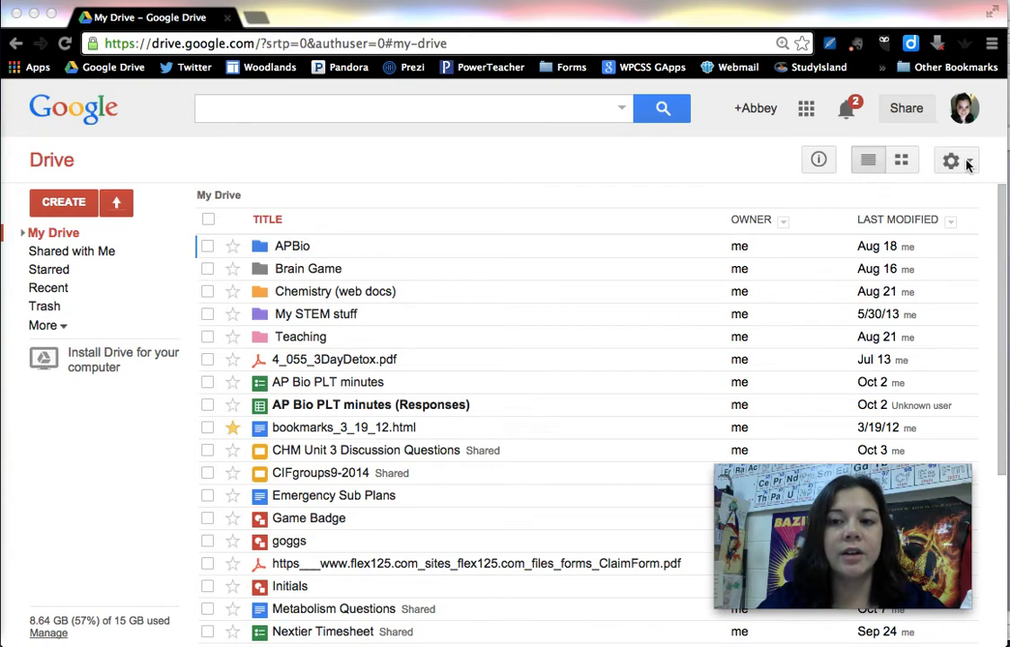
Step: Switch Google Drive to the new Drive interface from the settings gear menu
left_click(967, 163)
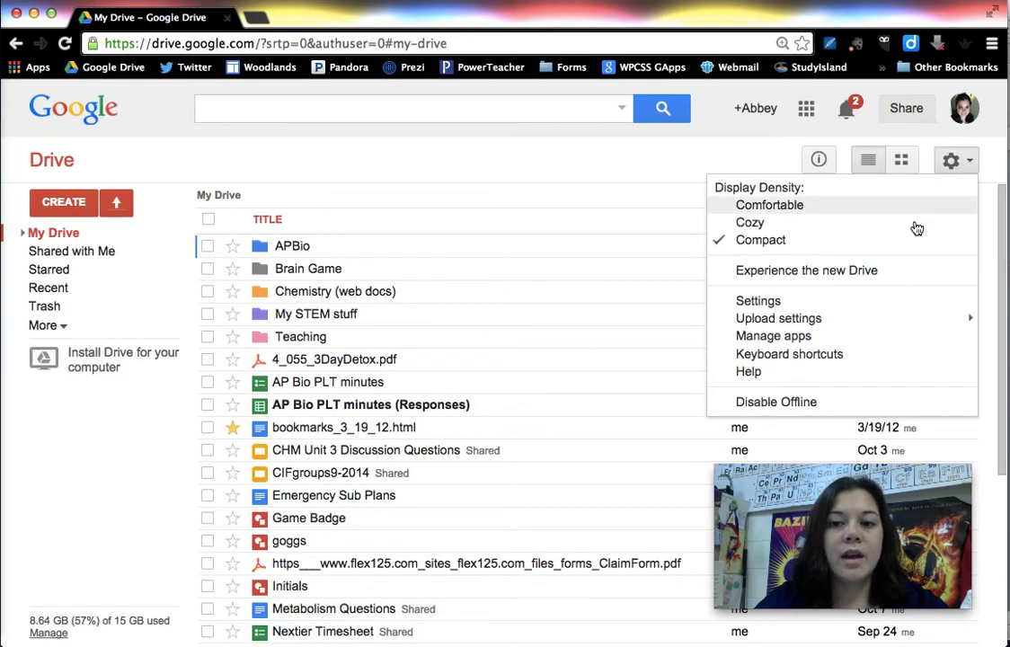
left_click(835, 272)
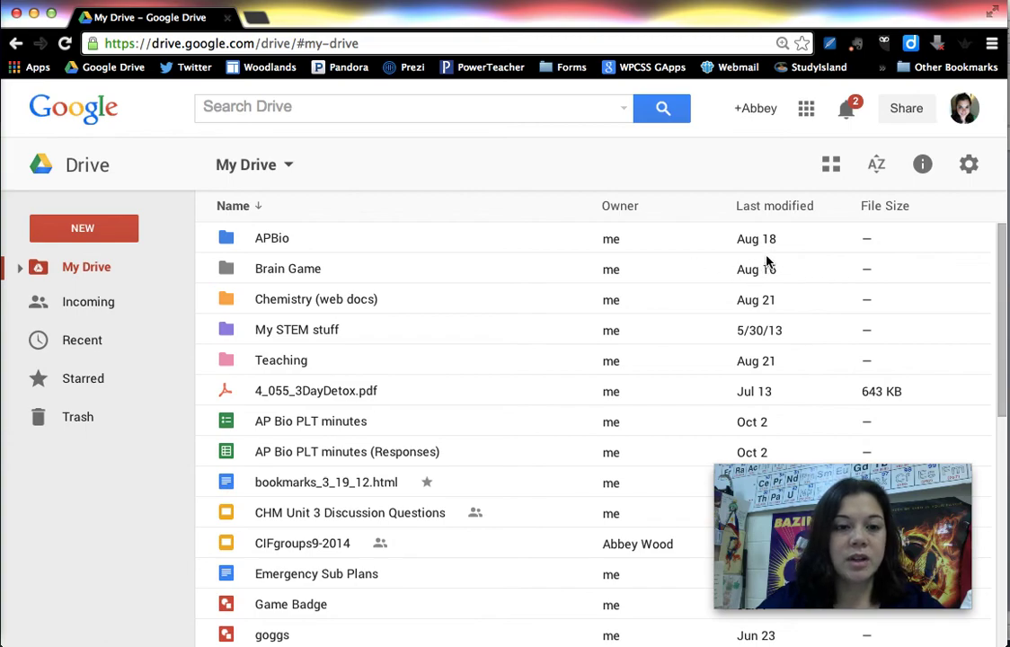
Step: Create a new blank Google Form from Drive's New > More menu
left_click(99, 231)
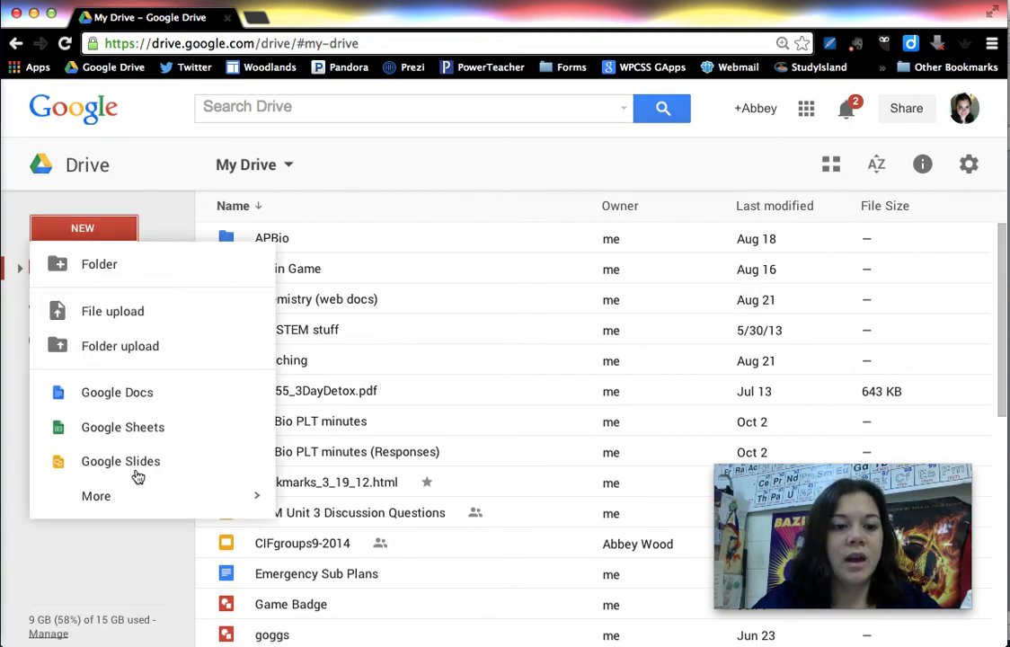
mouse_move(135, 495)
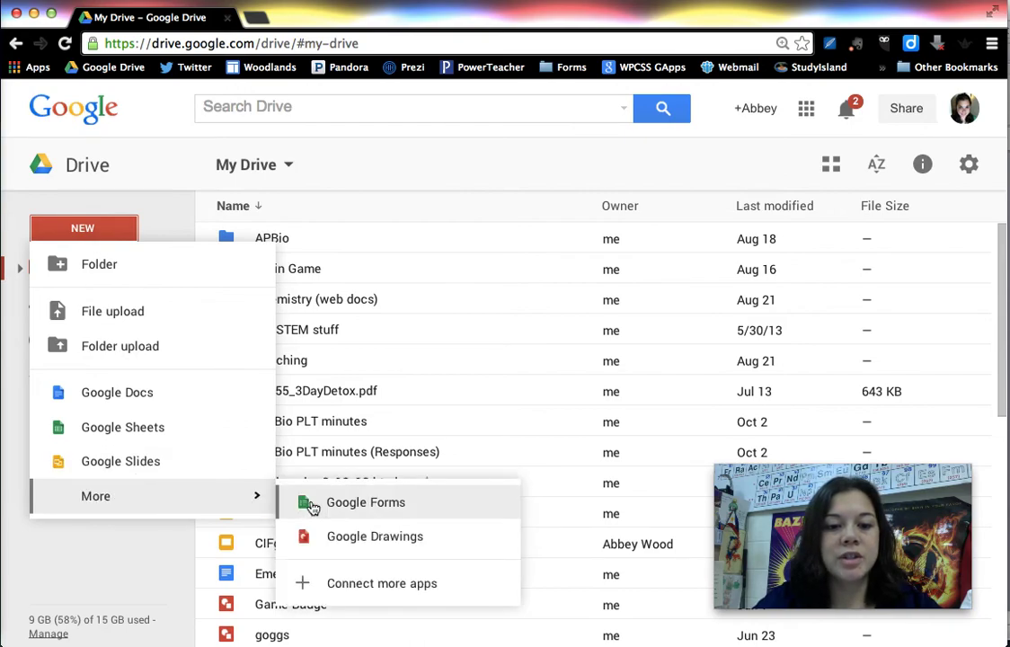
left_click(377, 507)
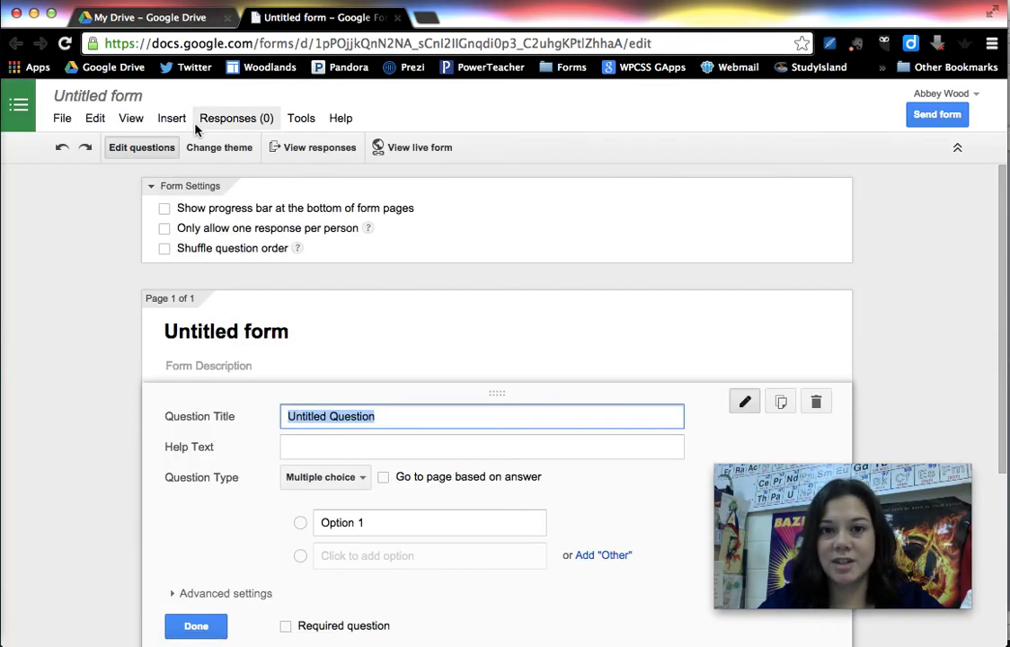
Step: Rename the untitled form to 'Group Collaboration Quiz'
left_click(94, 97)
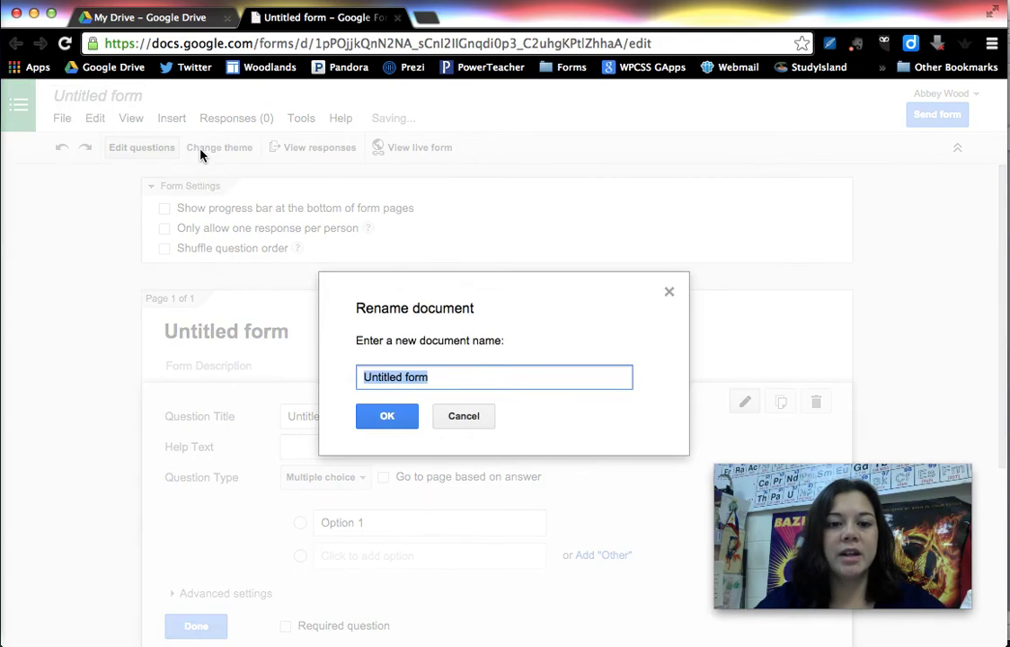
type("G")
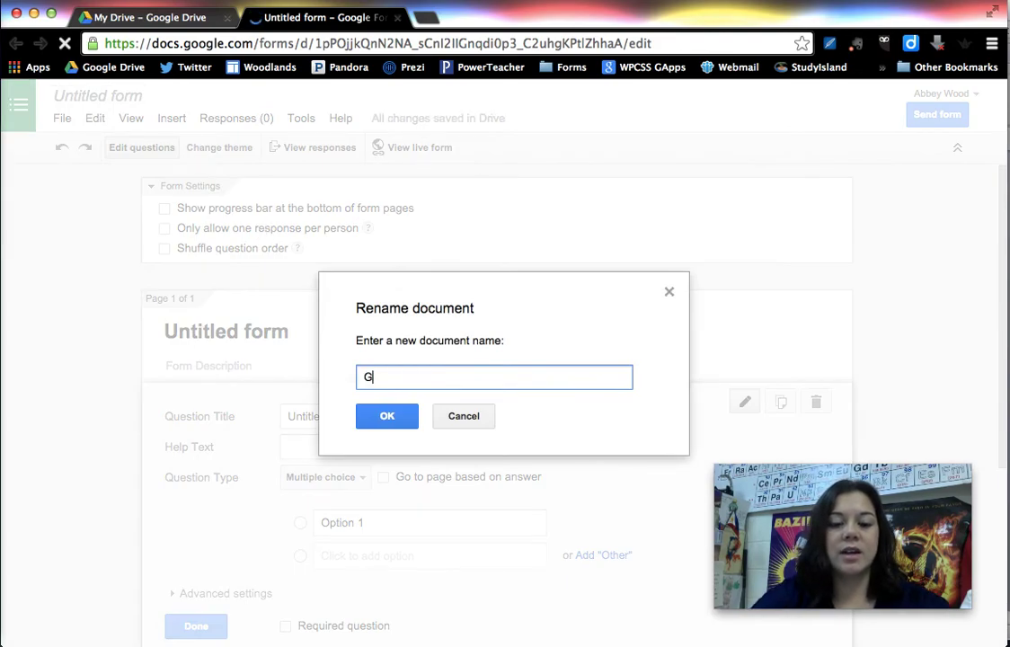
type("roup Collaboration Quiz")
left_click(387, 416)
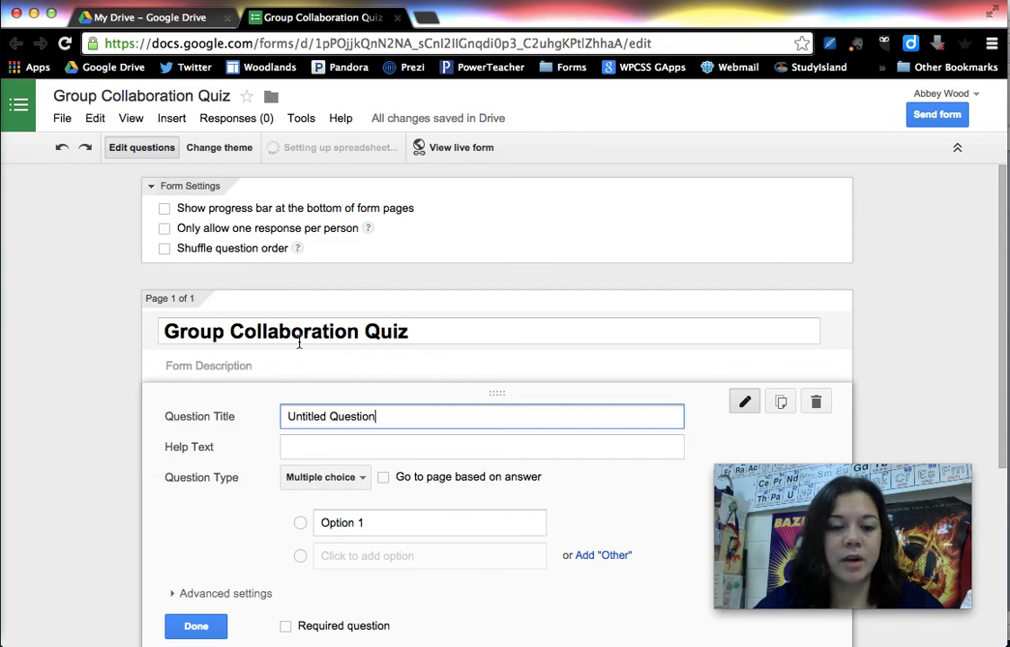
Step: Turn the first question into a required Text question titled 'First Name'
scroll(299, 341, "down", 3)
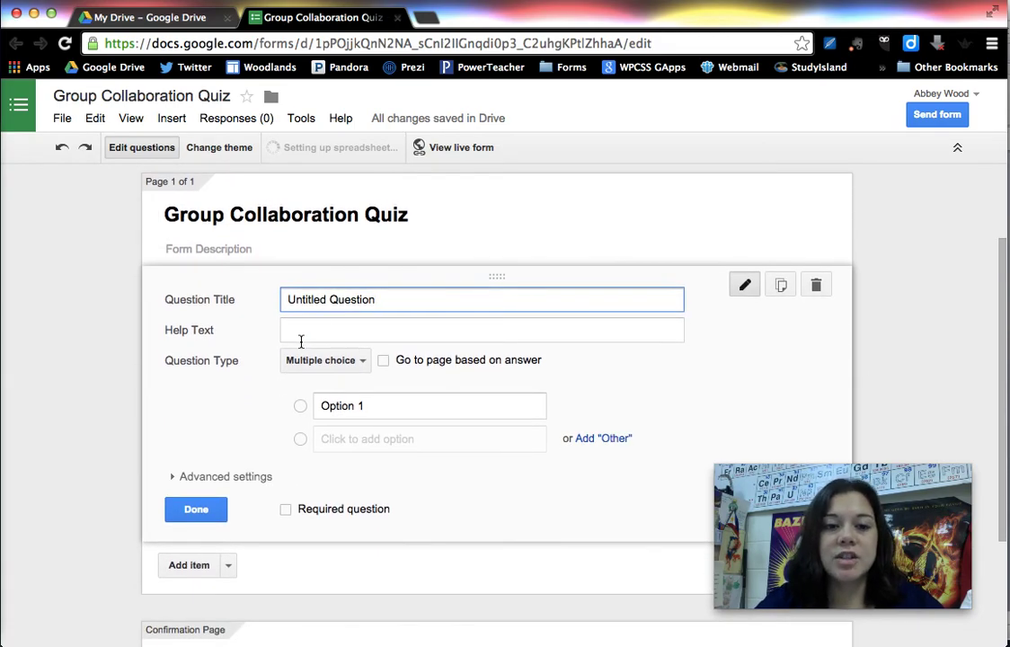
triple_click(350, 300)
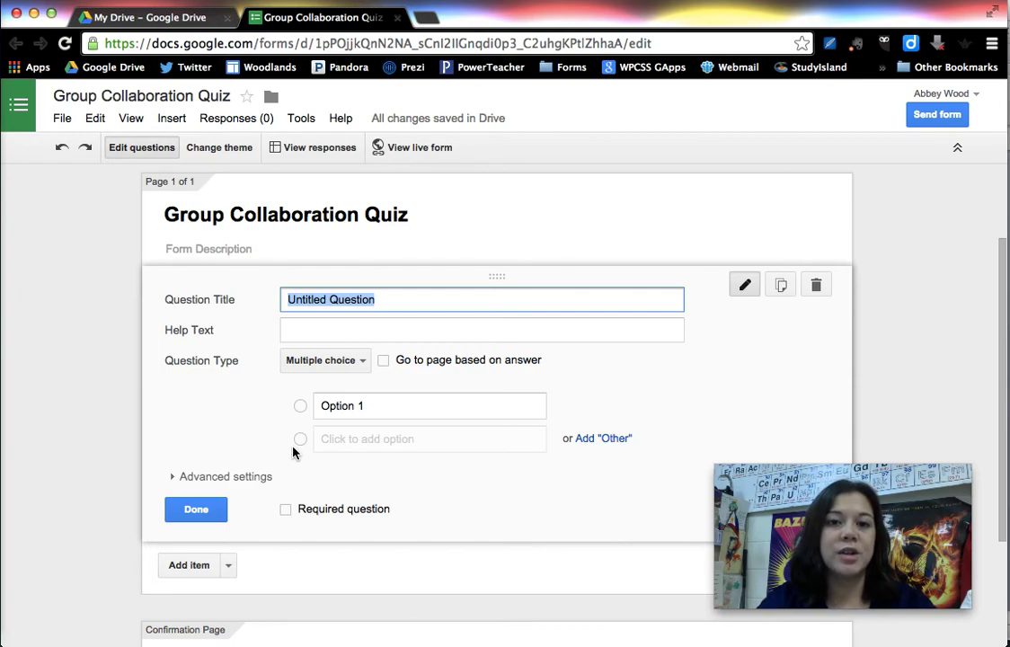
type("First Name")
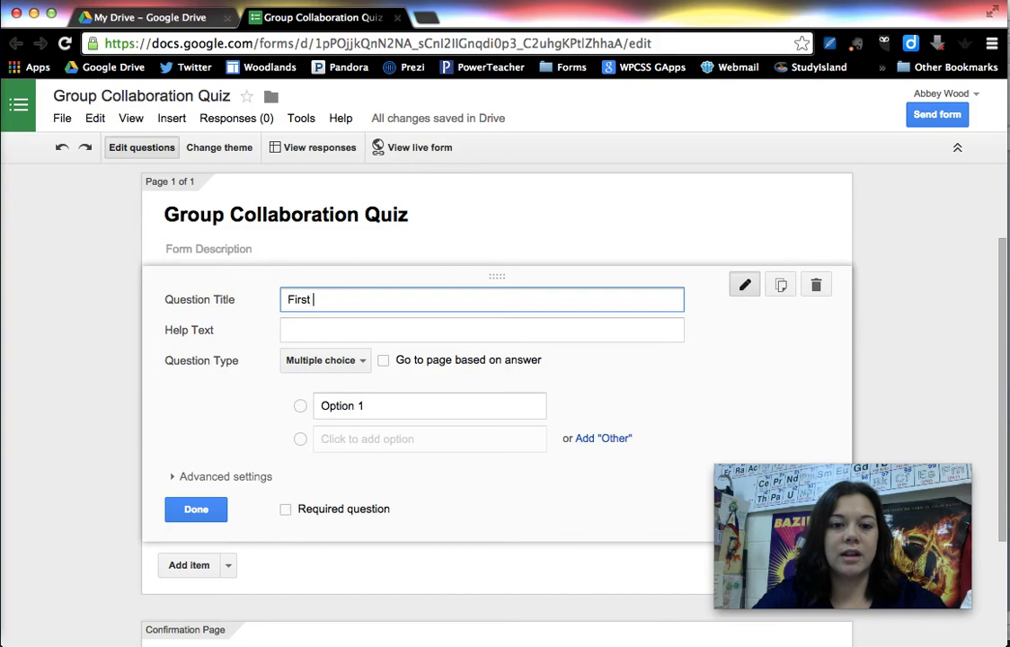
left_click(337, 361)
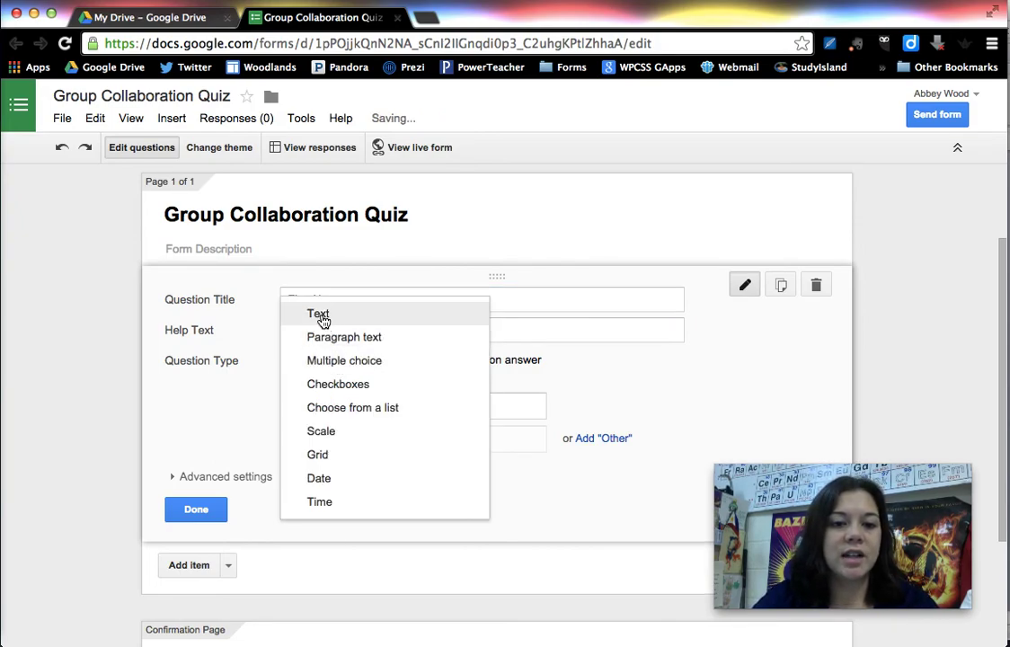
left_click(322, 319)
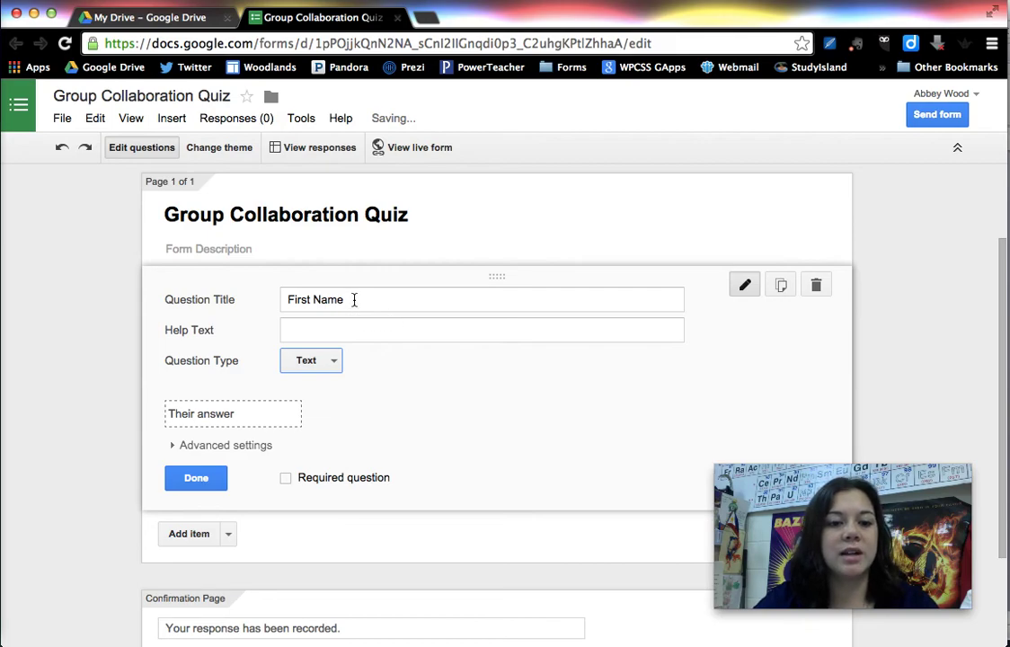
left_click(285, 479)
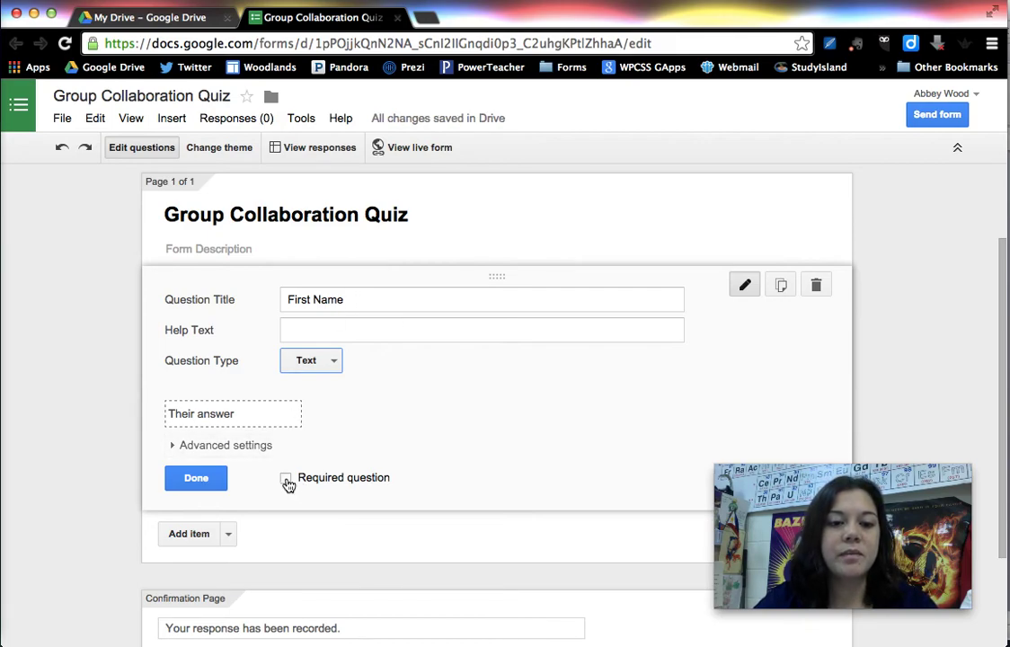
left_click(196, 478)
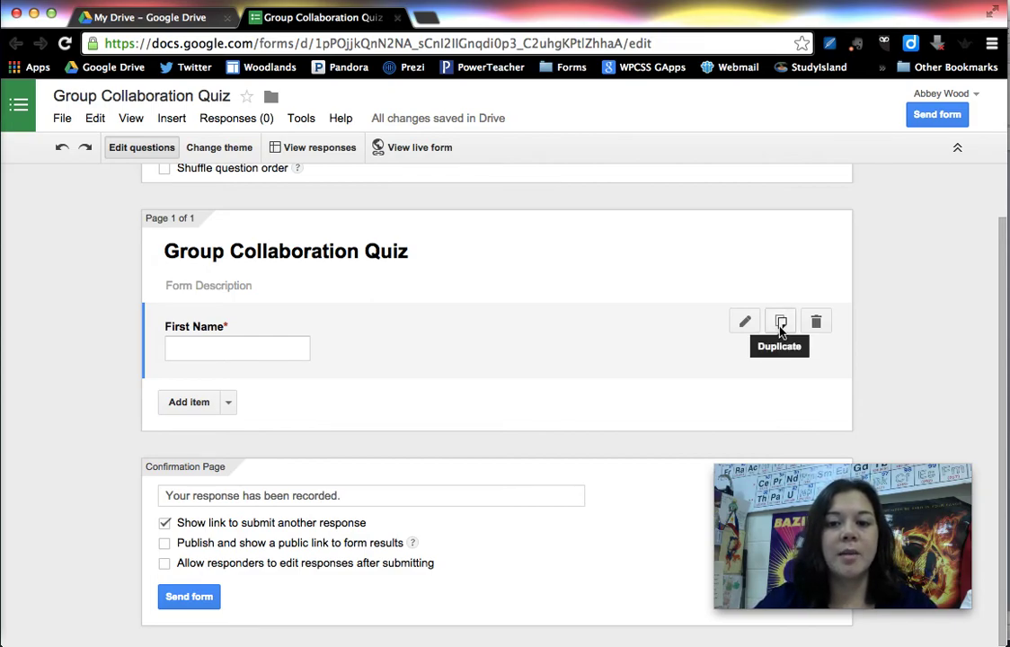
Step: Duplicate the First Name question and retitle the copy 'Last Name'
left_click(781, 323)
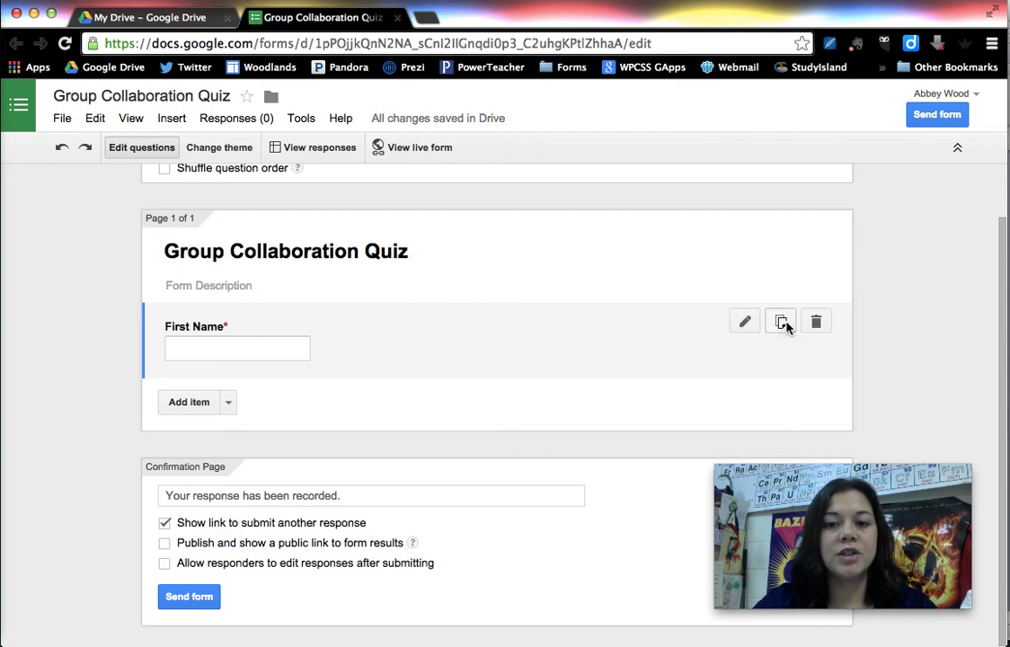
type("Last Name")
scroll(287, 390, "down", 2)
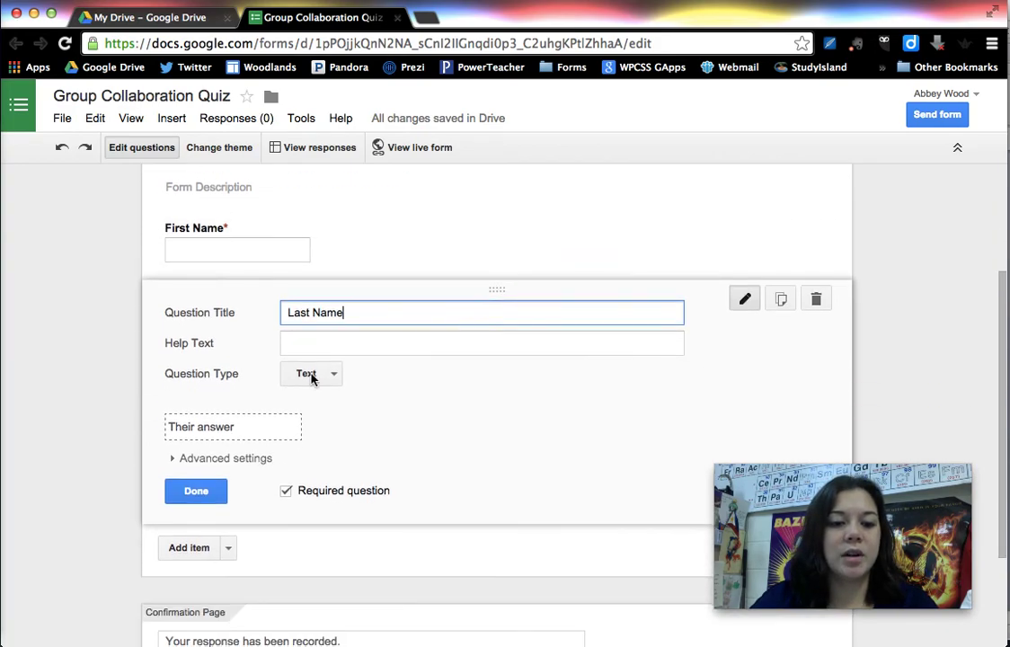
left_click(201, 489)
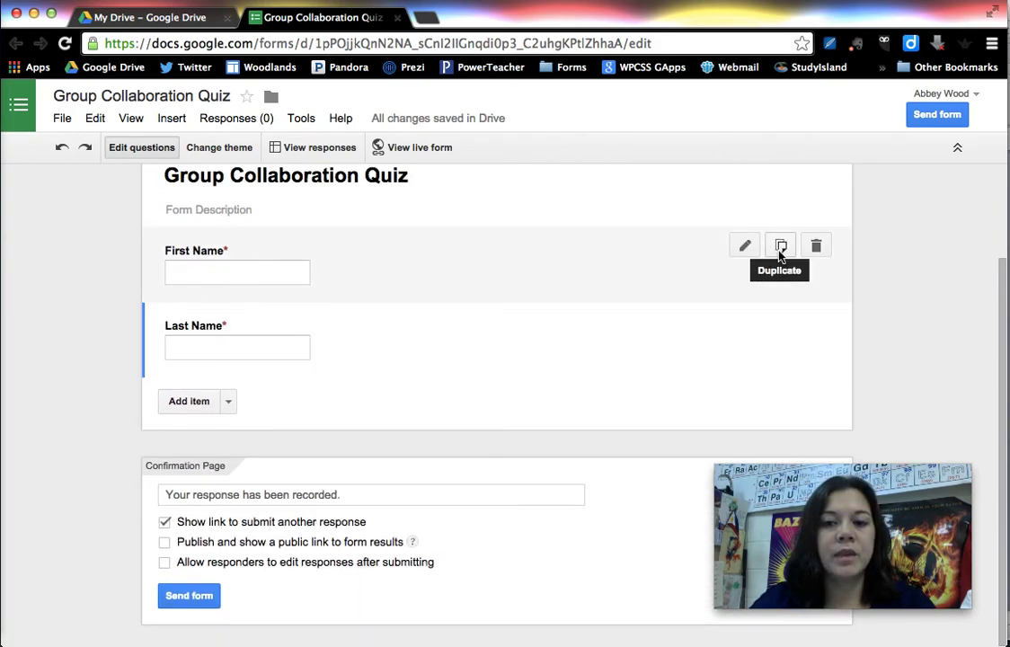
Step: Duplicate the Last Name question and retitle the copy 'Email Address'
left_click(781, 322)
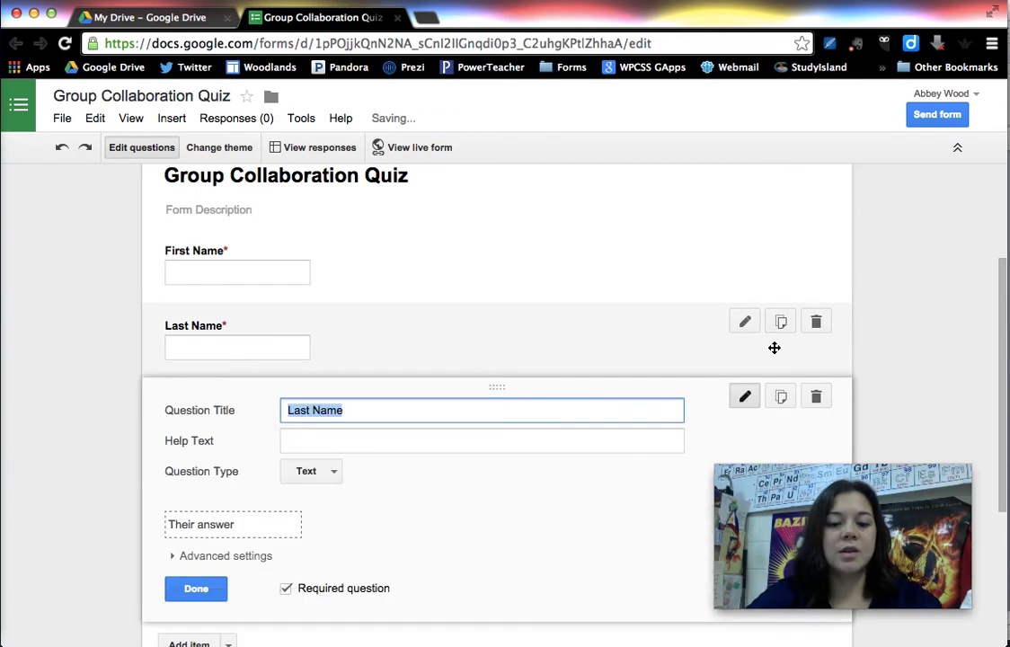
key("BackSpace")
type("Email Address")
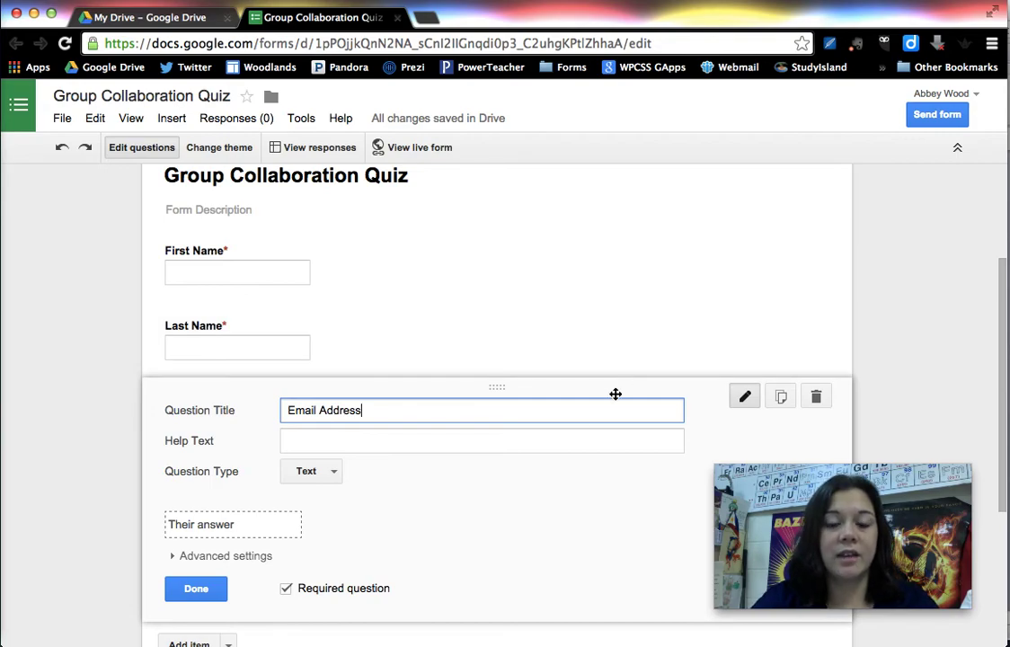
scroll(571, 467, "down", 2)
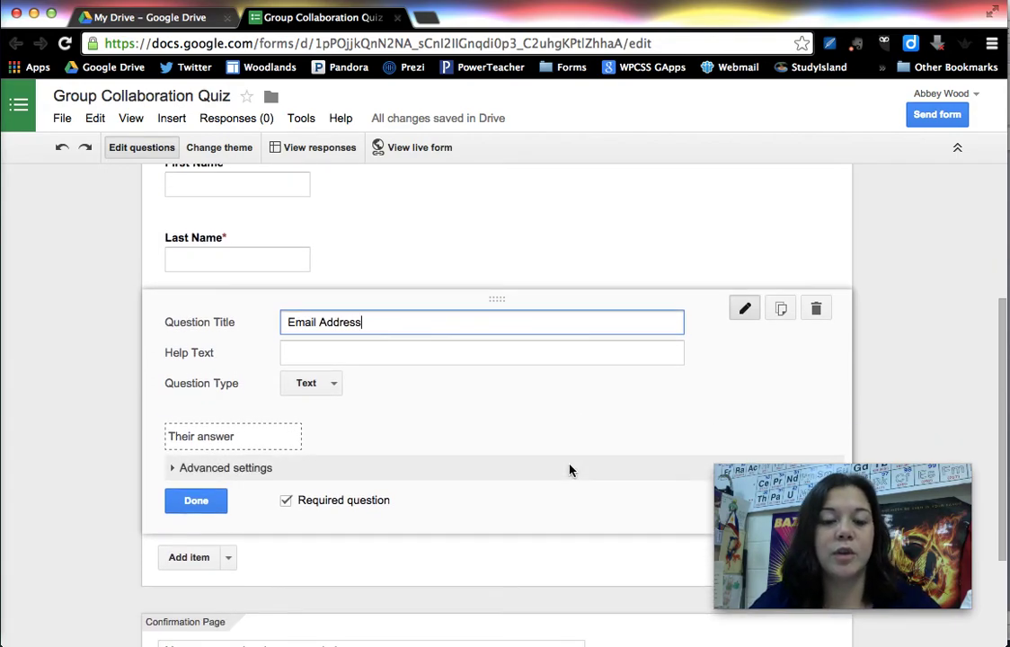
scroll(570, 467, "down", 1)
scroll(515, 438, "down", 1)
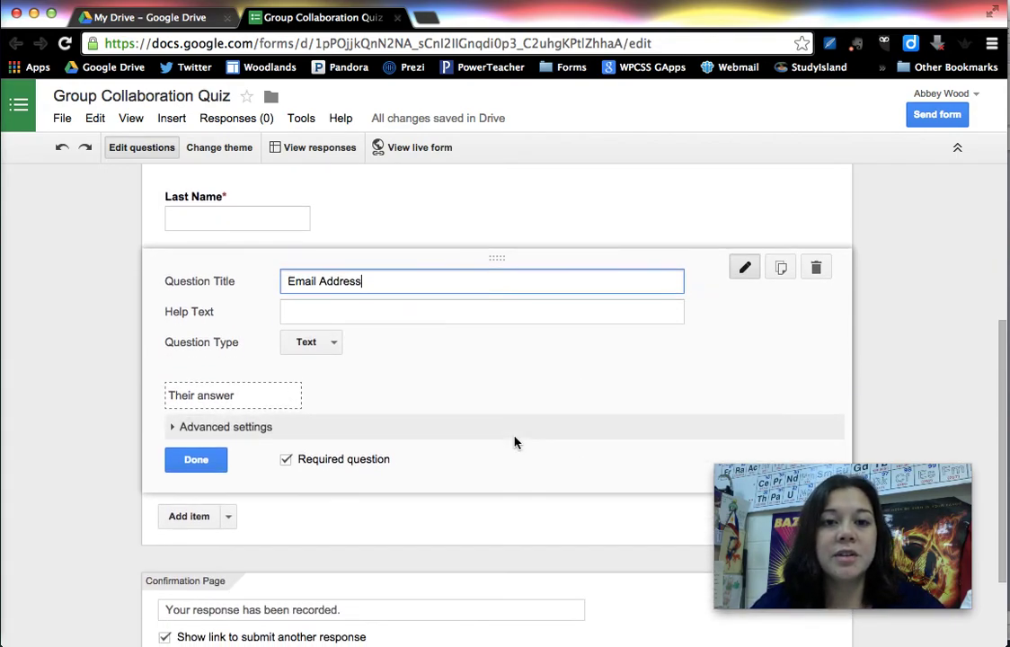
Step: Make Email Address required with Text > Email address data validation
left_click(174, 435)
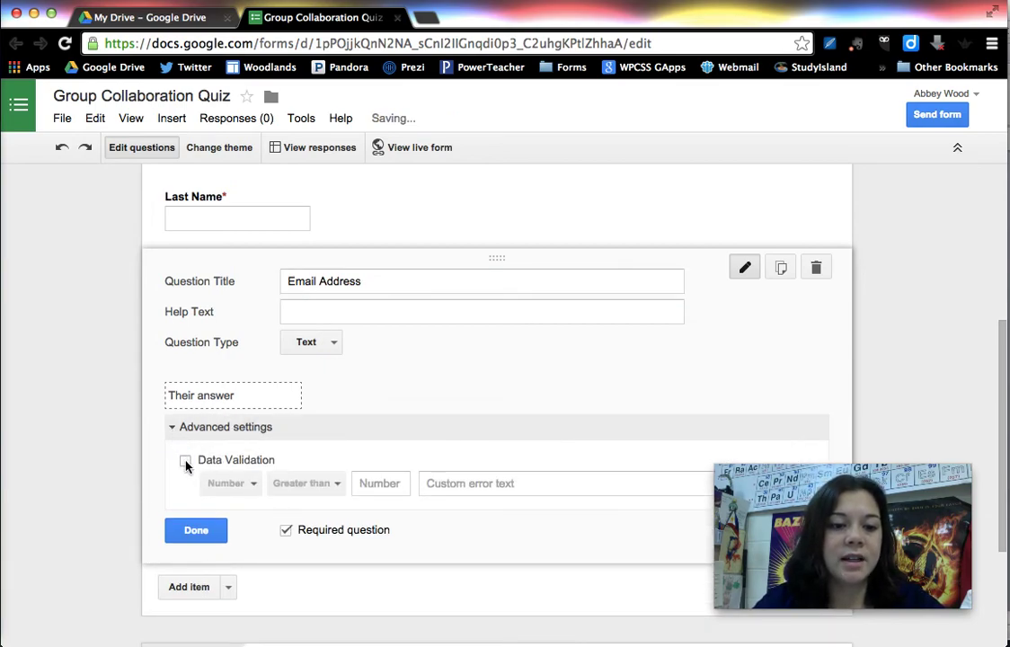
left_click(186, 460)
left_click(224, 483)
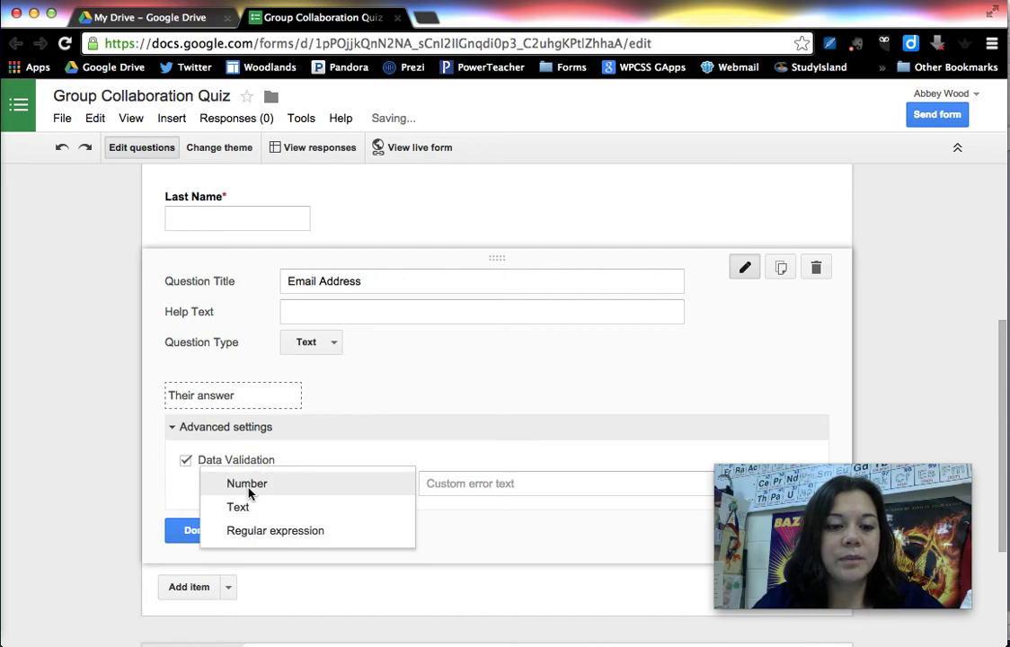
left_click(259, 508)
left_click(297, 483)
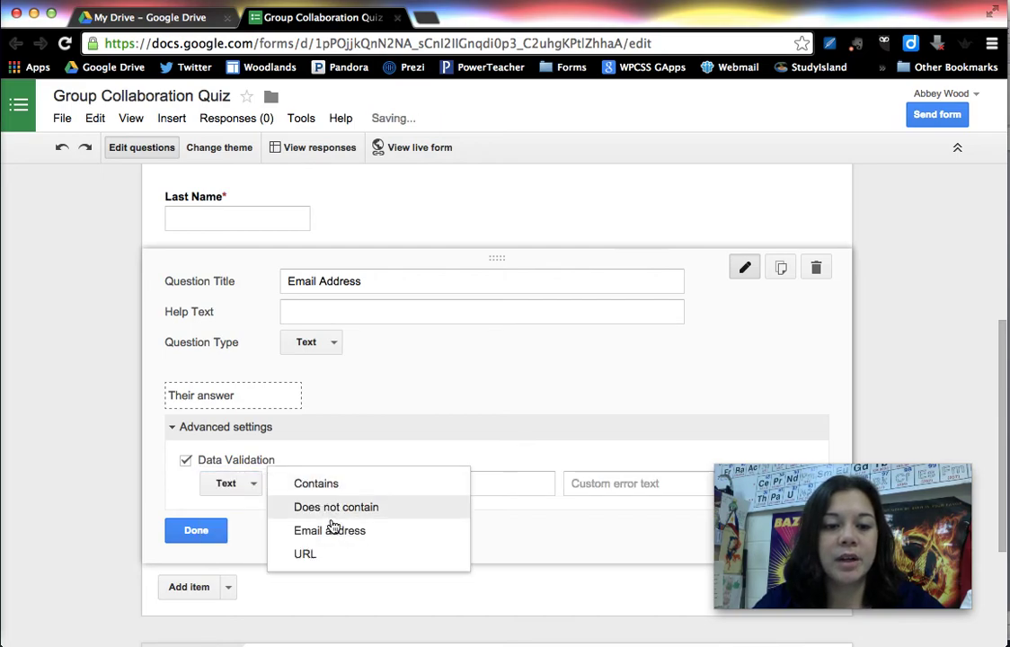
left_click(333, 530)
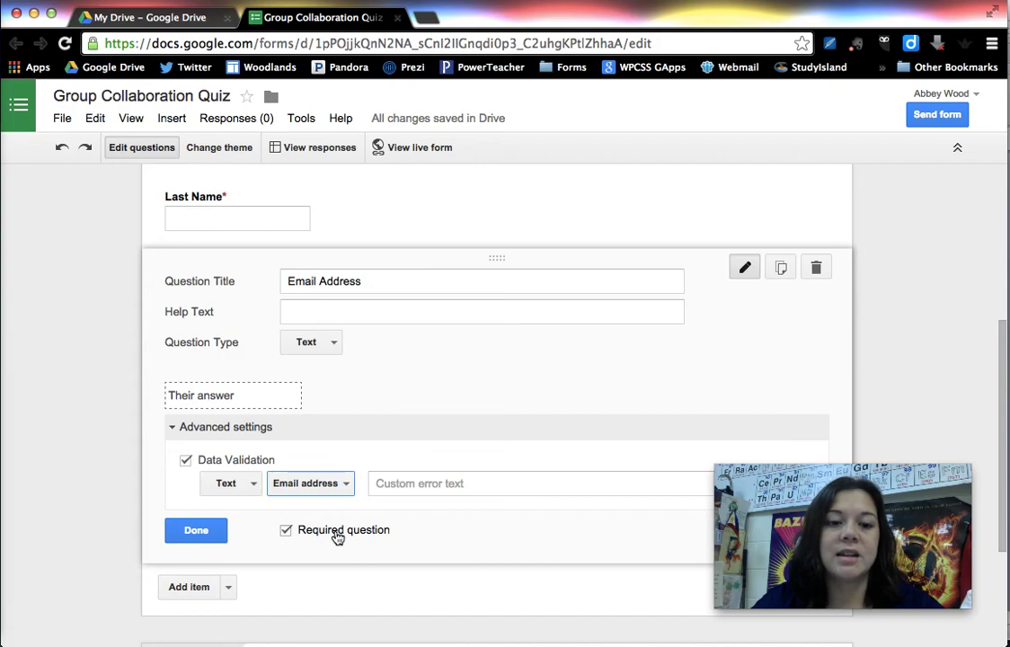
left_click(197, 530)
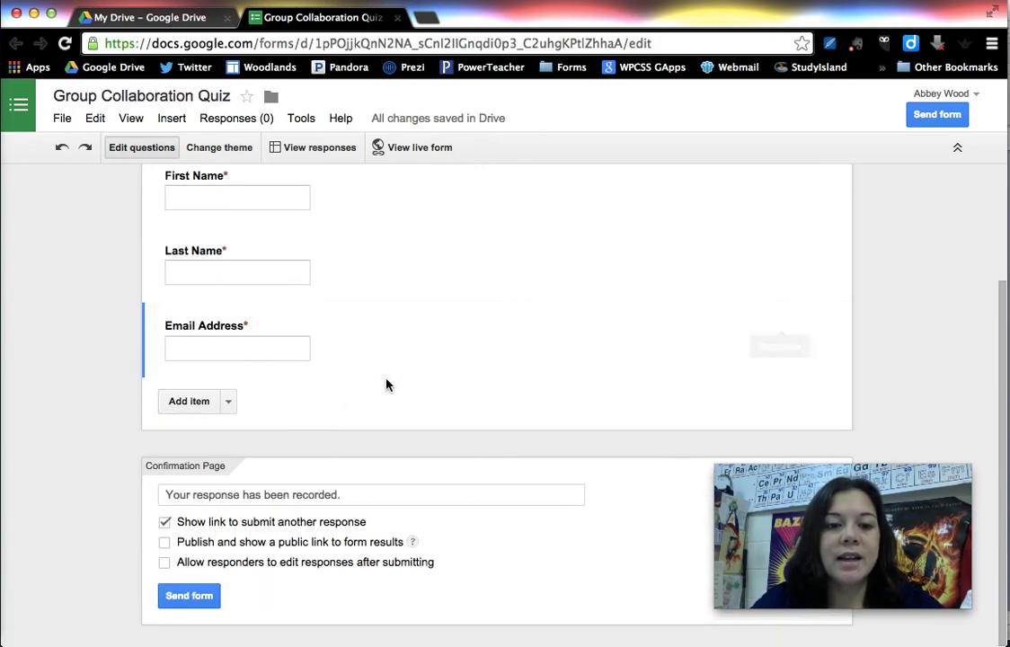
Step: Add a required multiple-choice question titled 'Class Period'
left_click(229, 402)
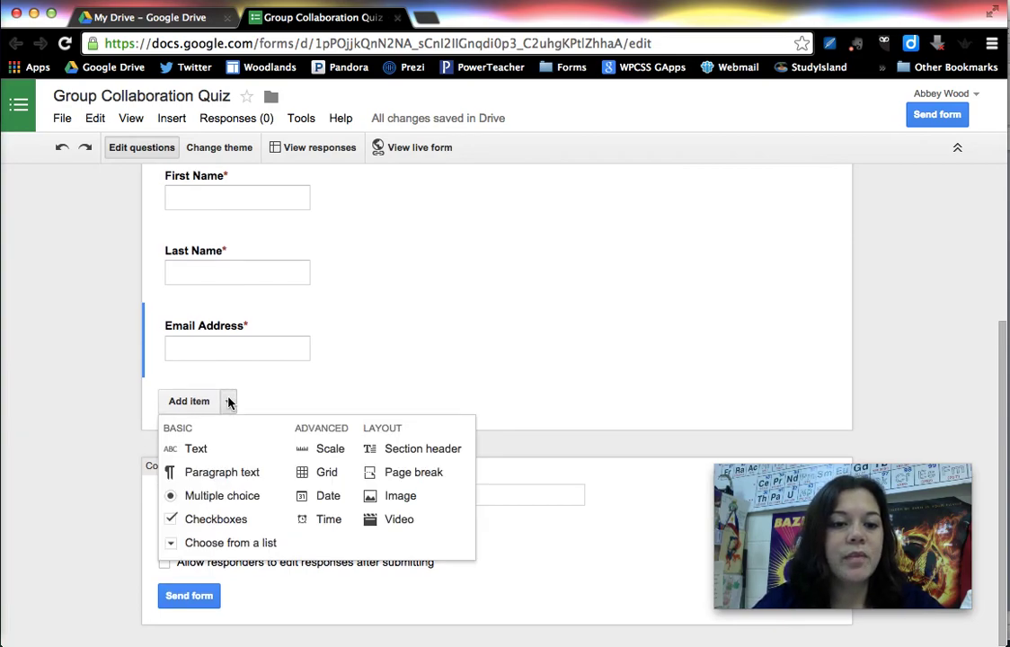
left_click(239, 499)
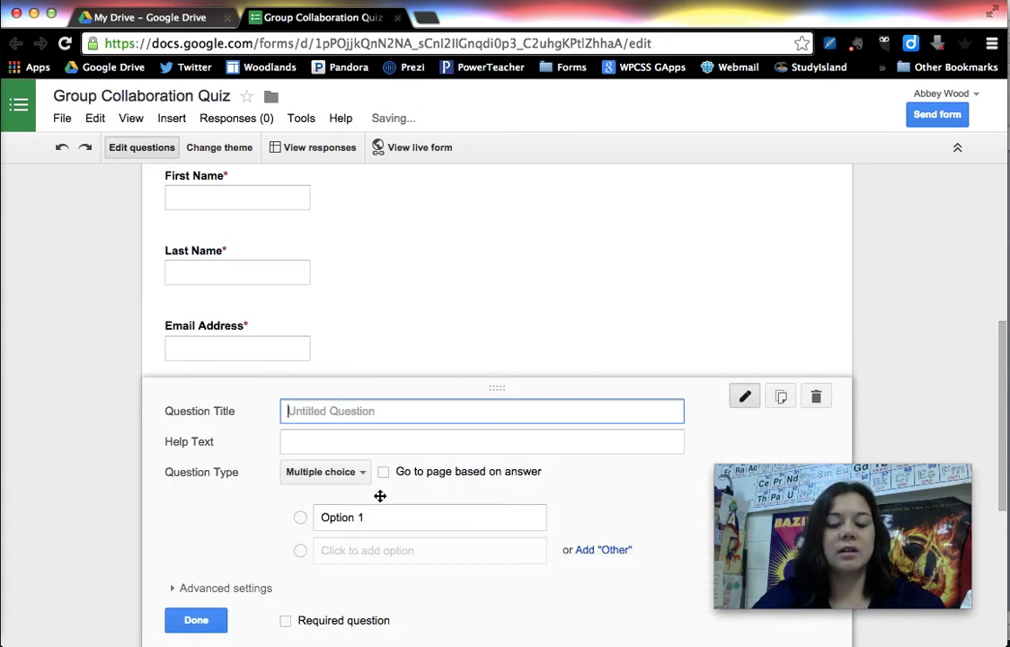
type("Class Period")
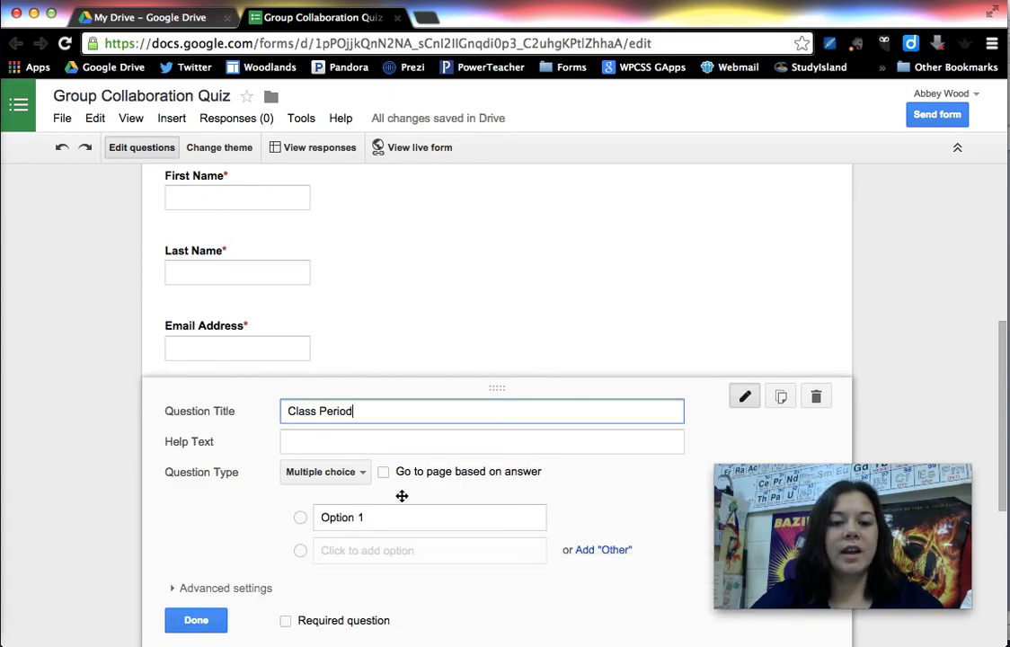
scroll(401, 496, "down", 2)
left_click(306, 539)
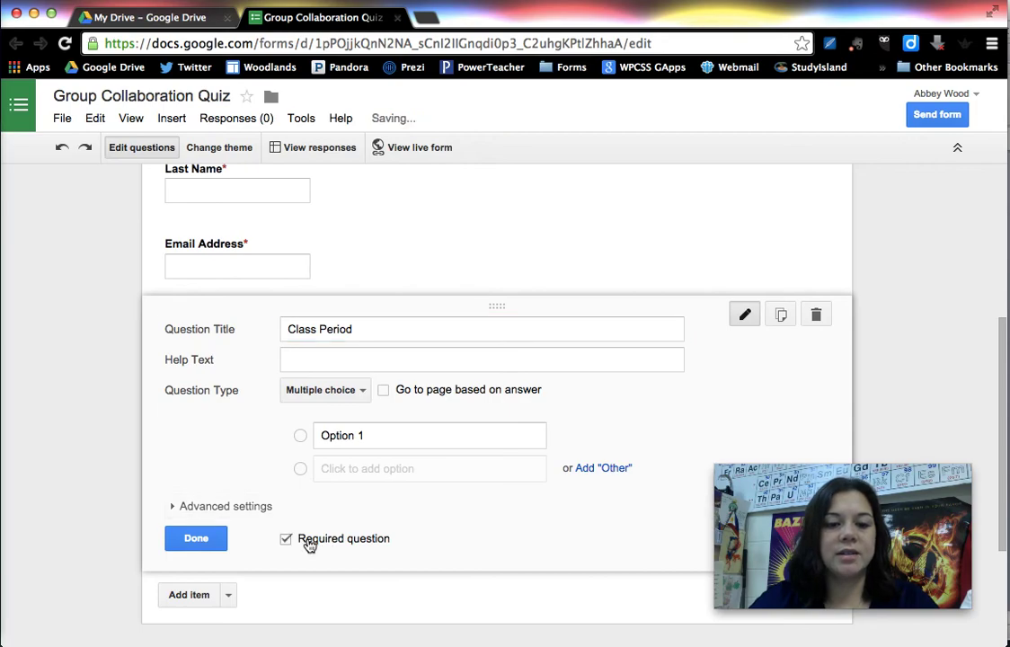
Step: Enter the Class Period options 1st, 2nd, 3rd and 4th
left_click(353, 436)
type("1st")
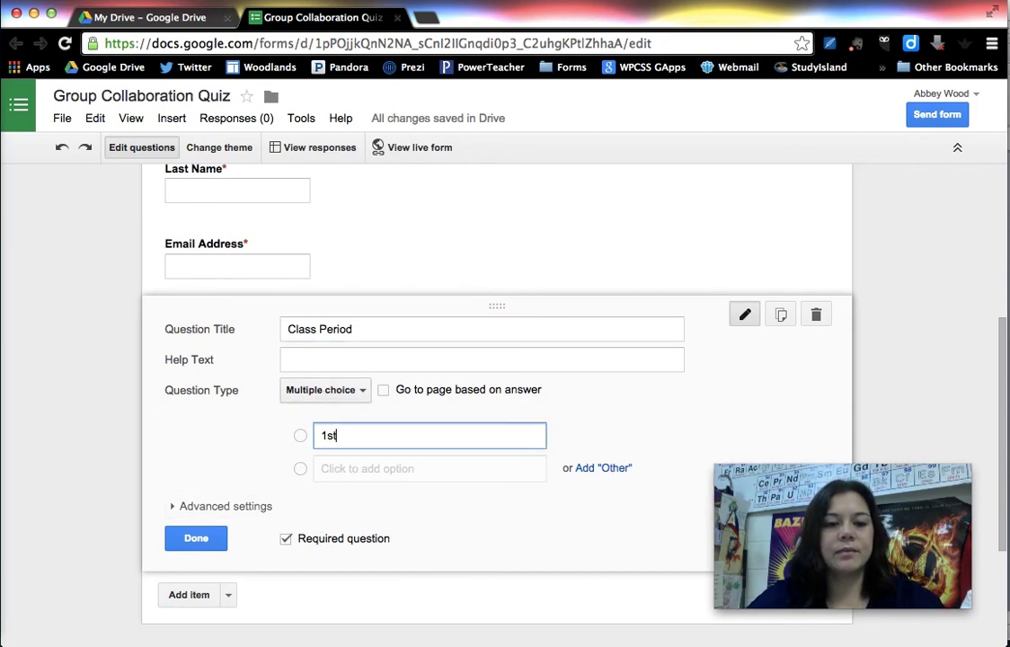
key("Return")
type("2nd")
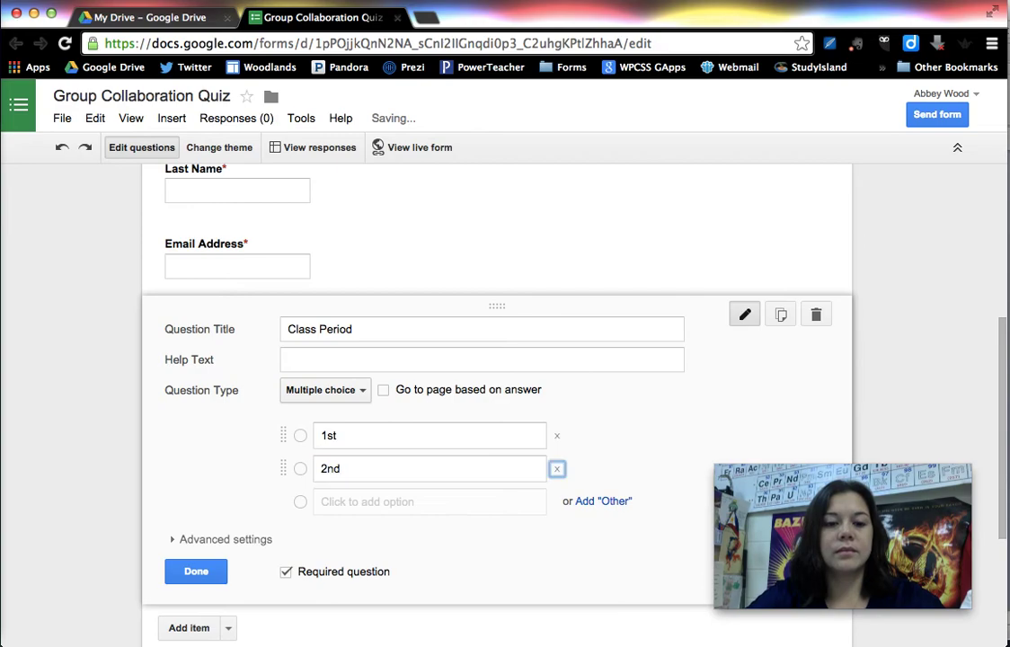
key("Tab")
type("4")
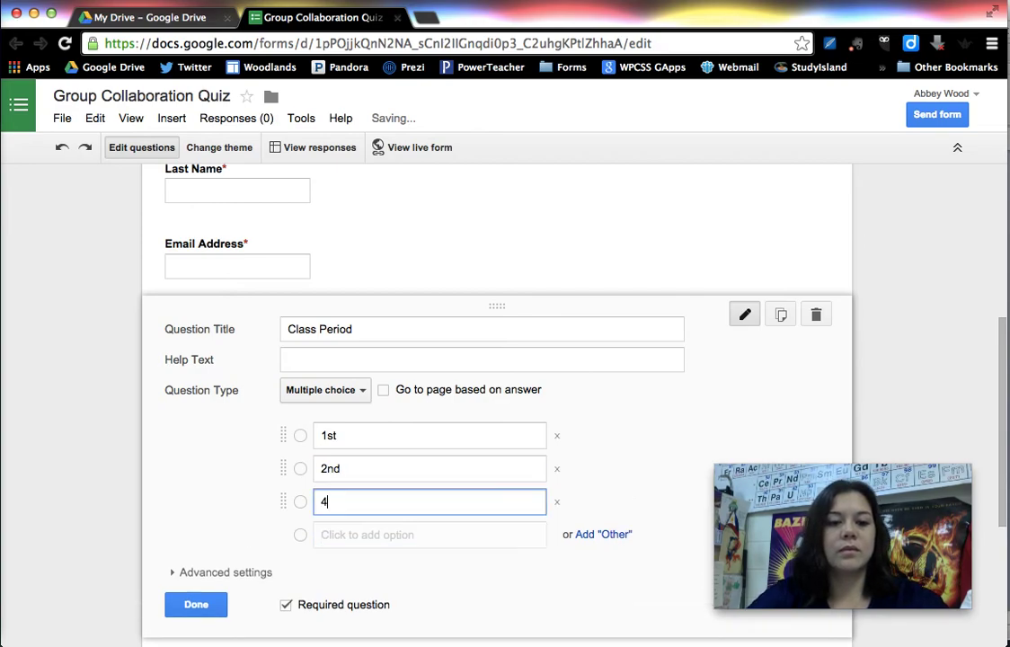
key("BackSpace")
type("3rd")
key("Tab")
key("Tab")
type("4th")
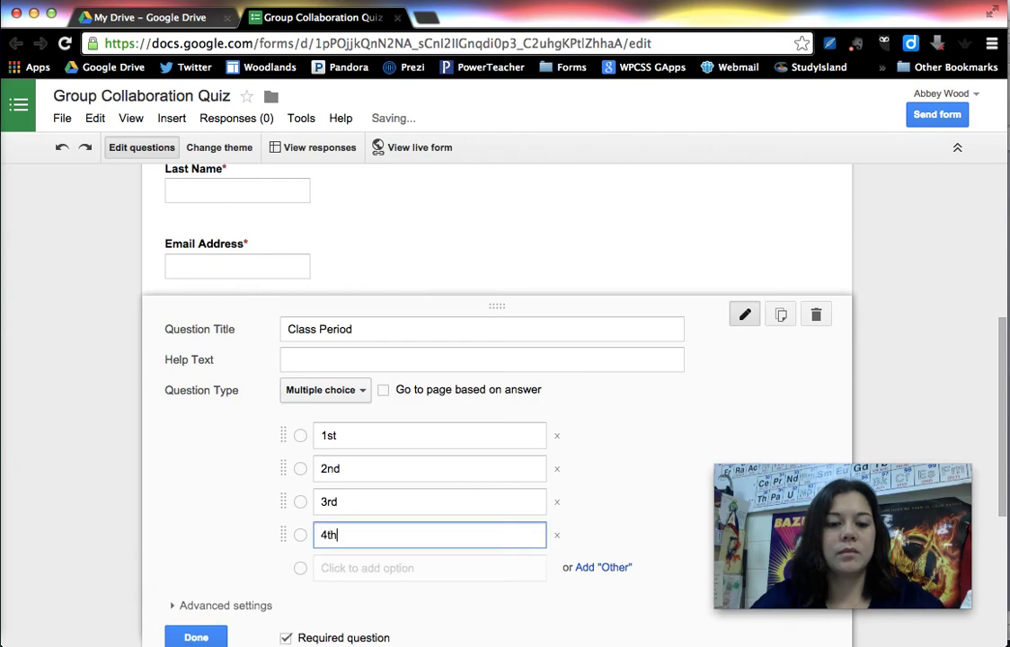
scroll(269, 539, "down", 2)
left_click(198, 571)
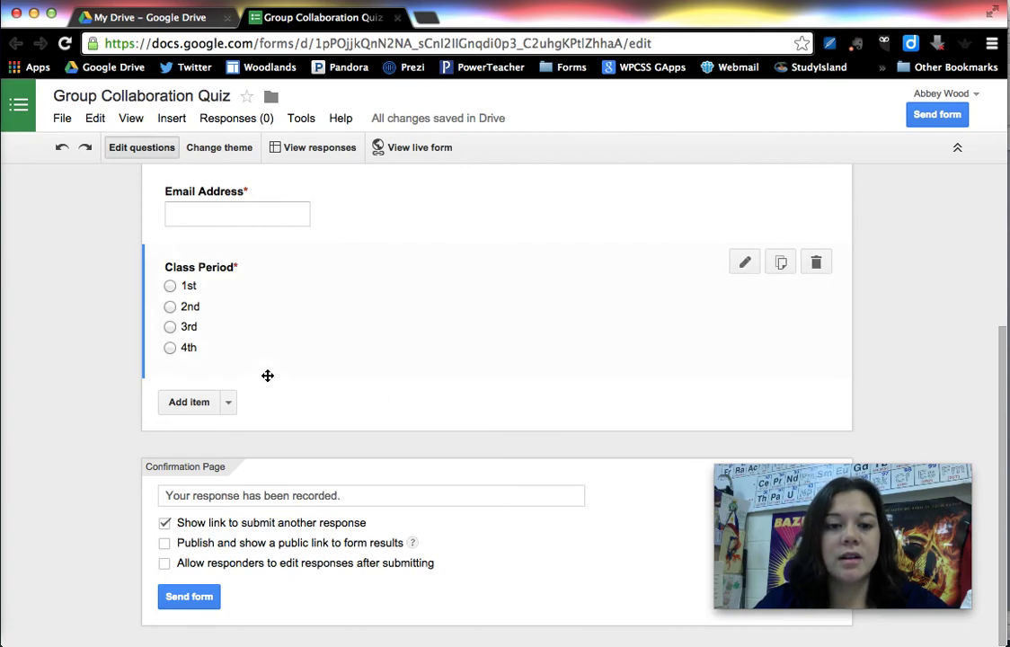
Step: Add a required Text question with the honesty pledge and 'Type your initials to sign the pledge' help text
left_click(229, 403)
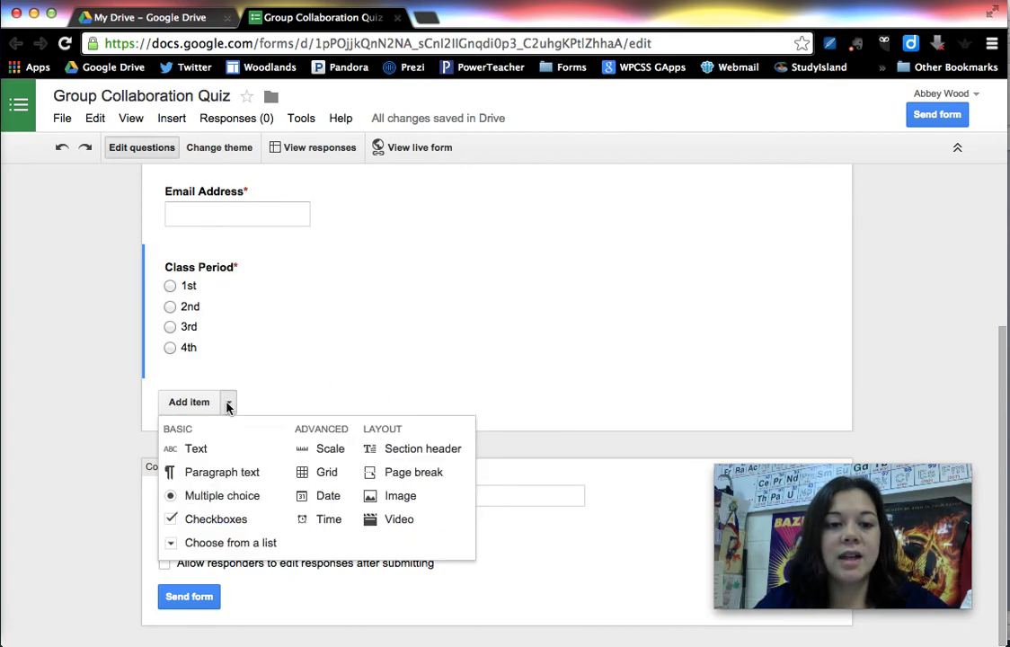
left_click(198, 449)
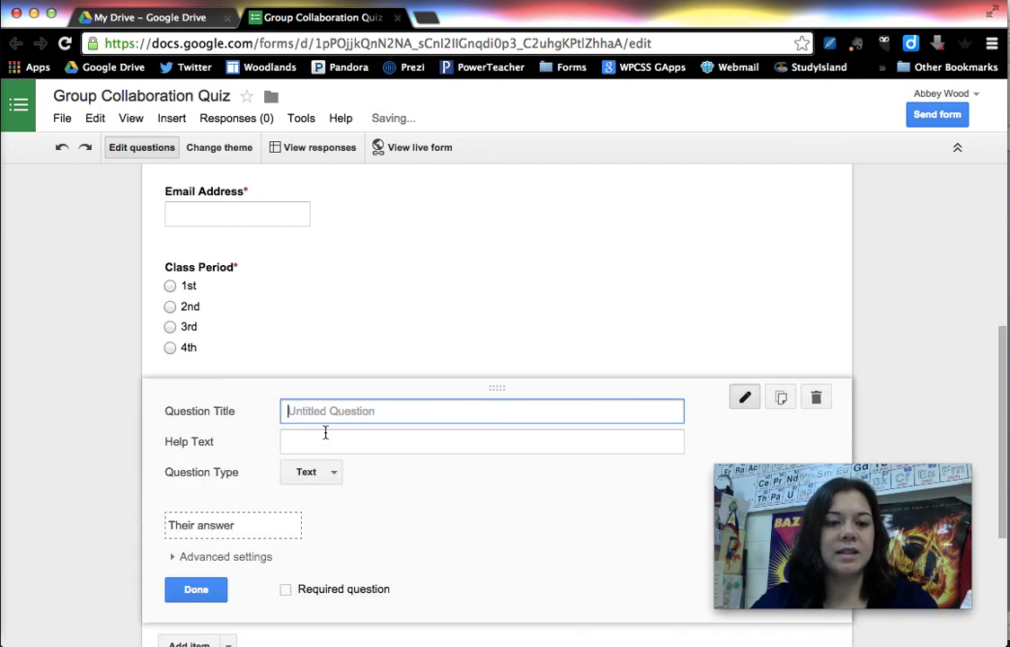
type("I")
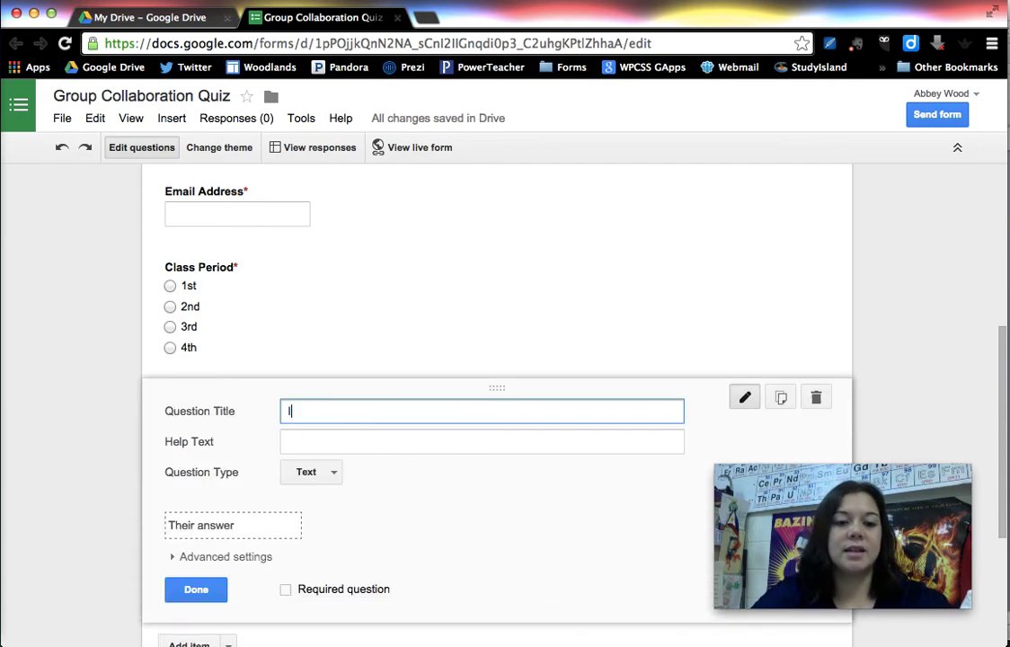
type(" pledge ")
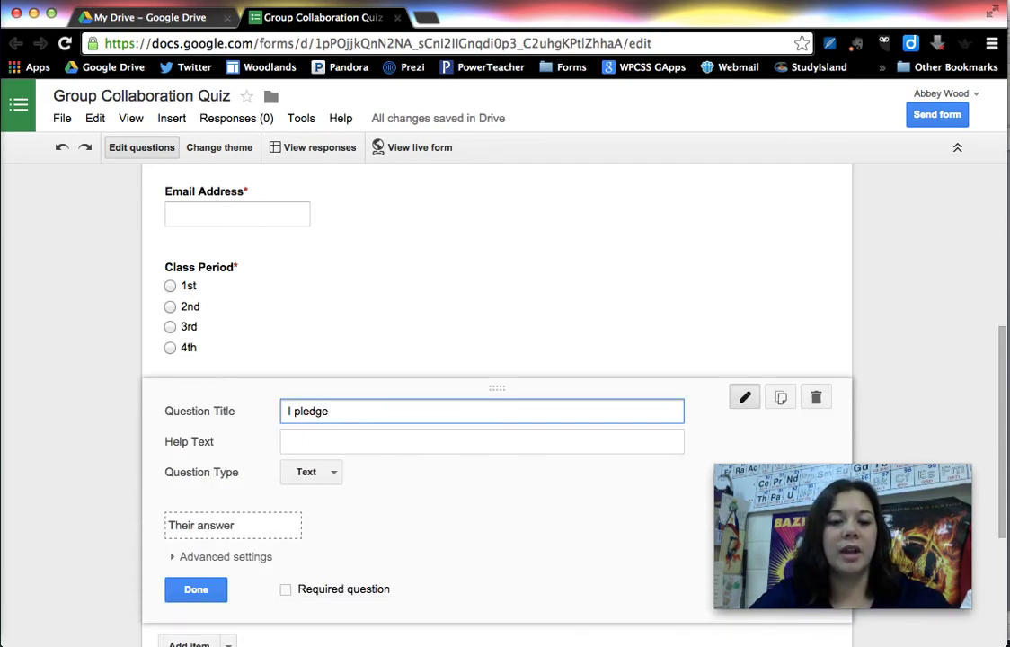
type("to be honest ")
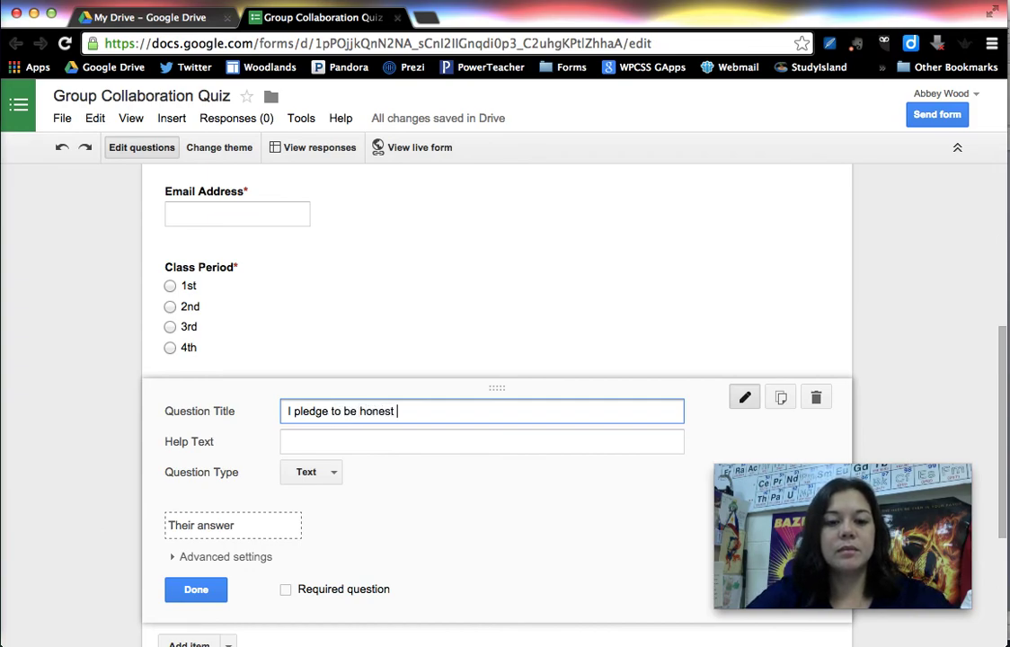
type("and fair. I ")
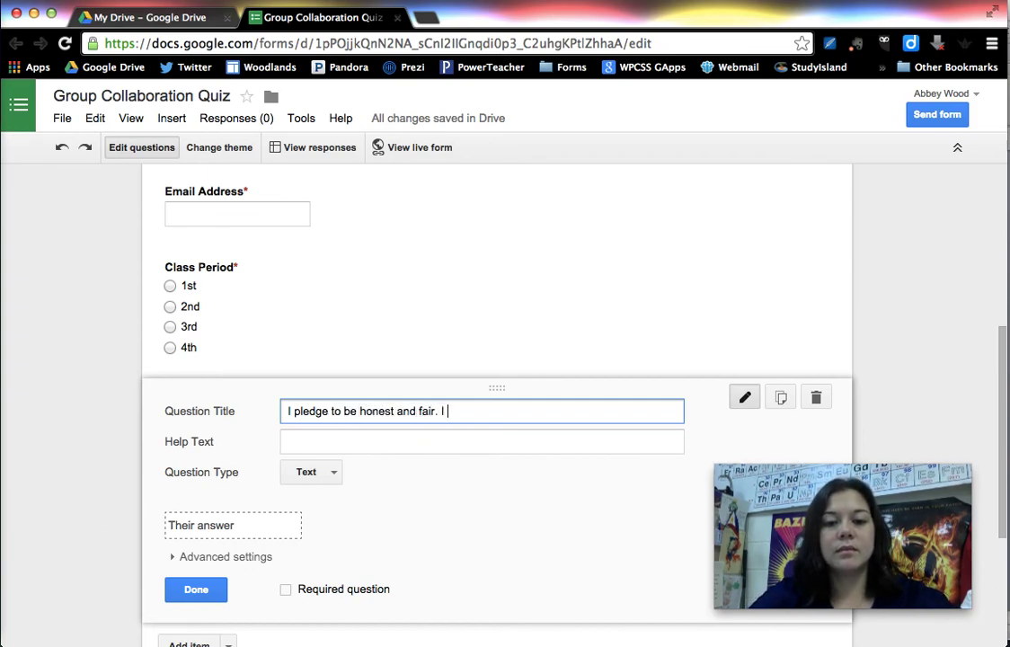
type("have neither give")
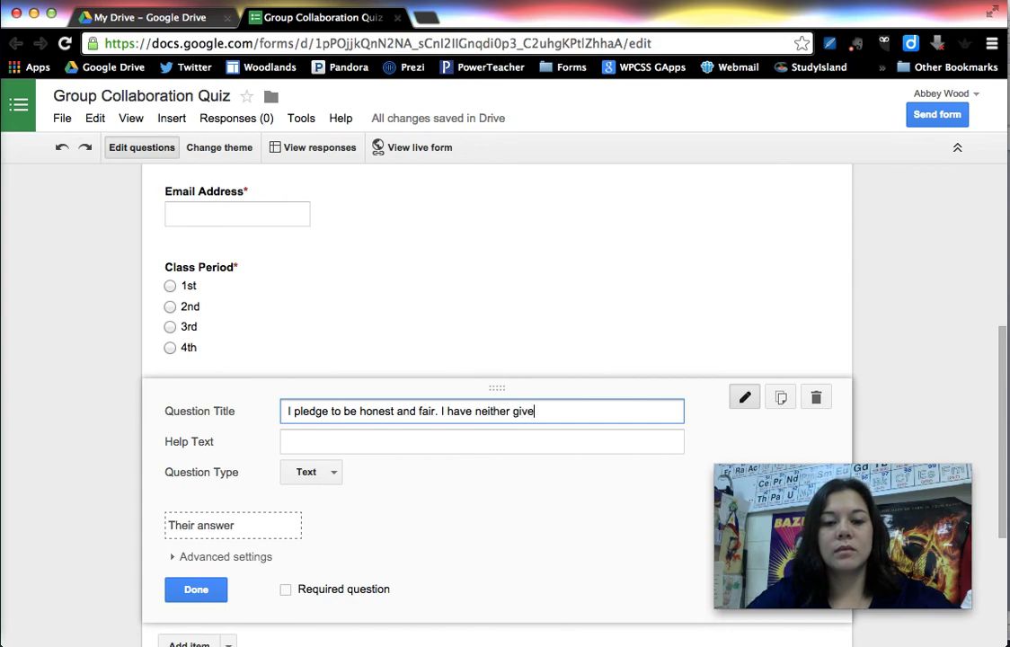
type("n nor received a")
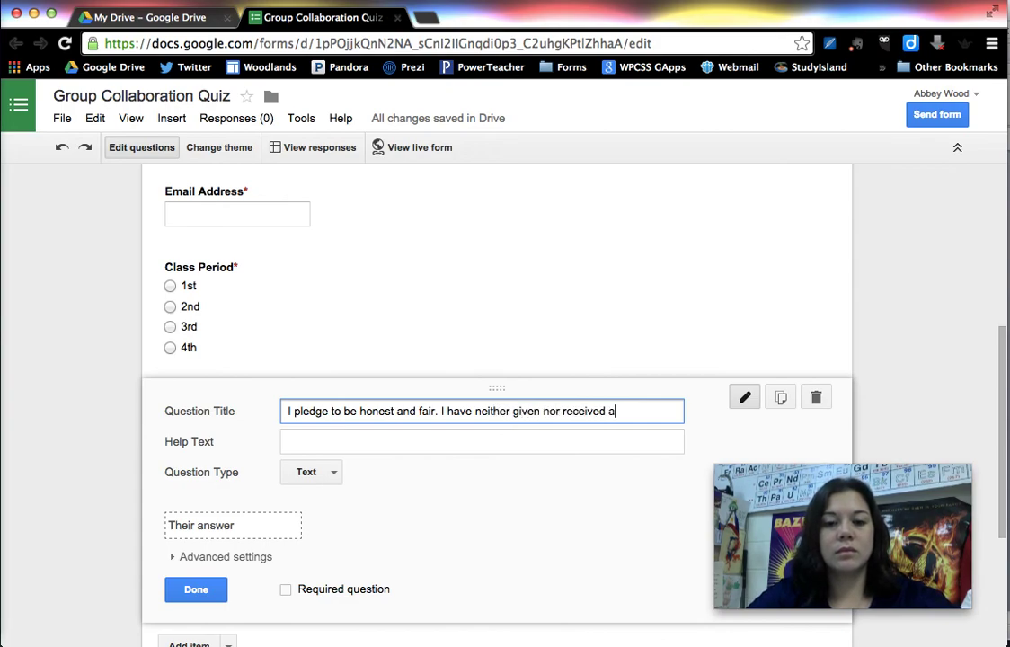
type("ny onauthorized aid cn this assignment.")
key("Tab")
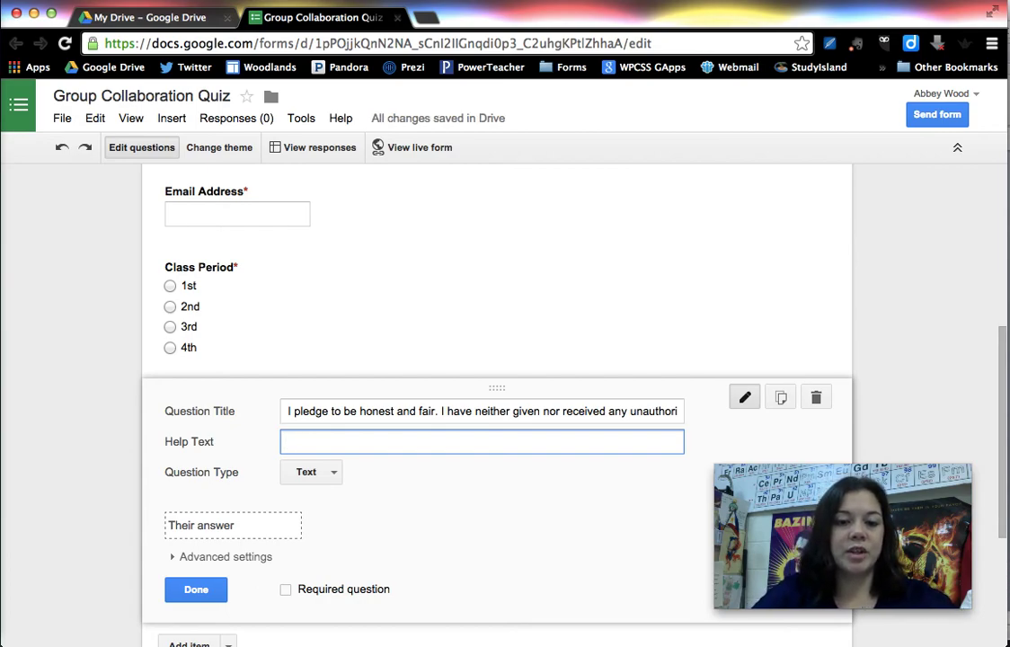
type("Typ")
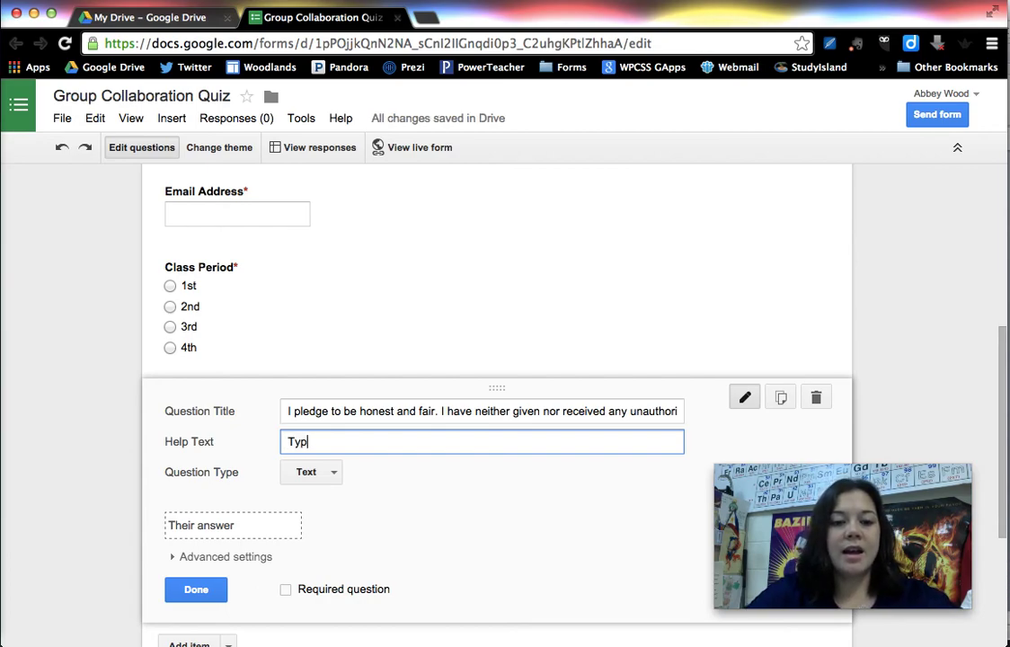
type("e your initials to sign the pledge")
scroll(236, 471, "down", 2)
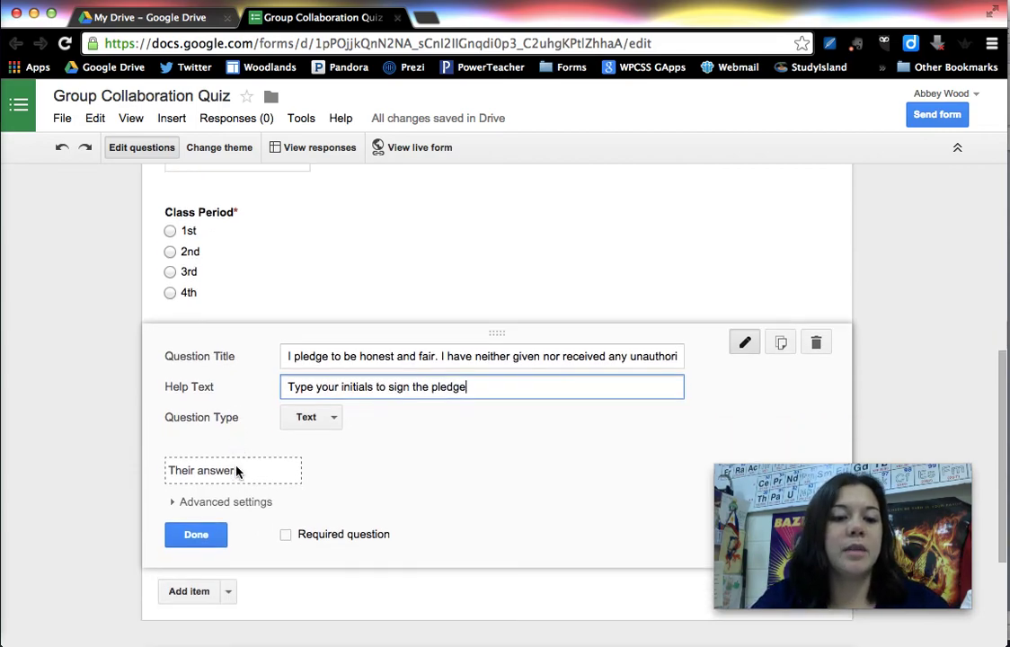
left_click(290, 519)
left_click(287, 509)
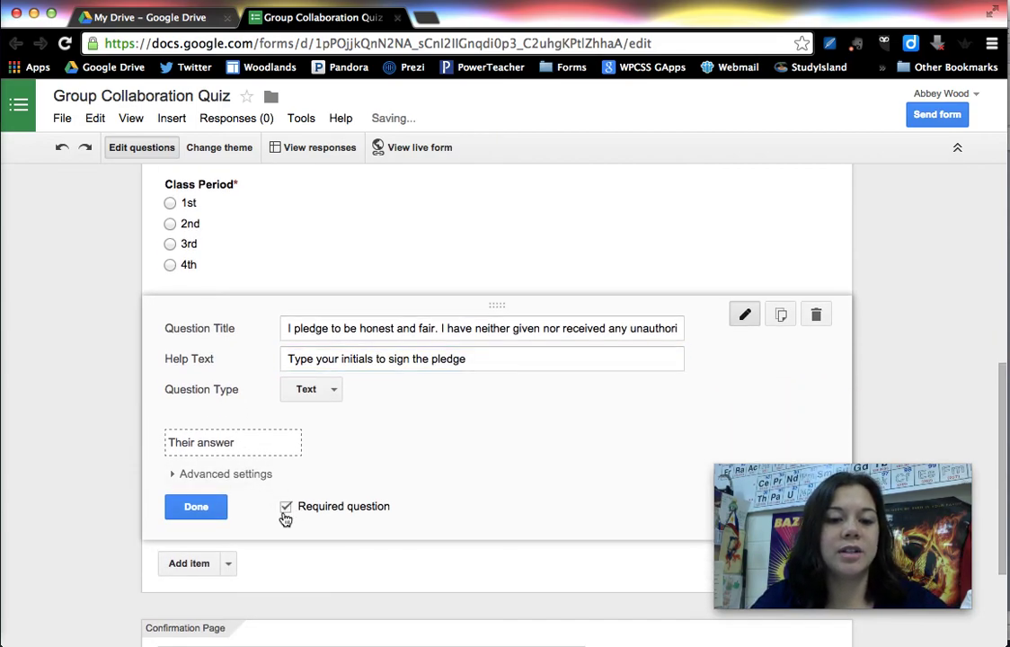
left_click(194, 508)
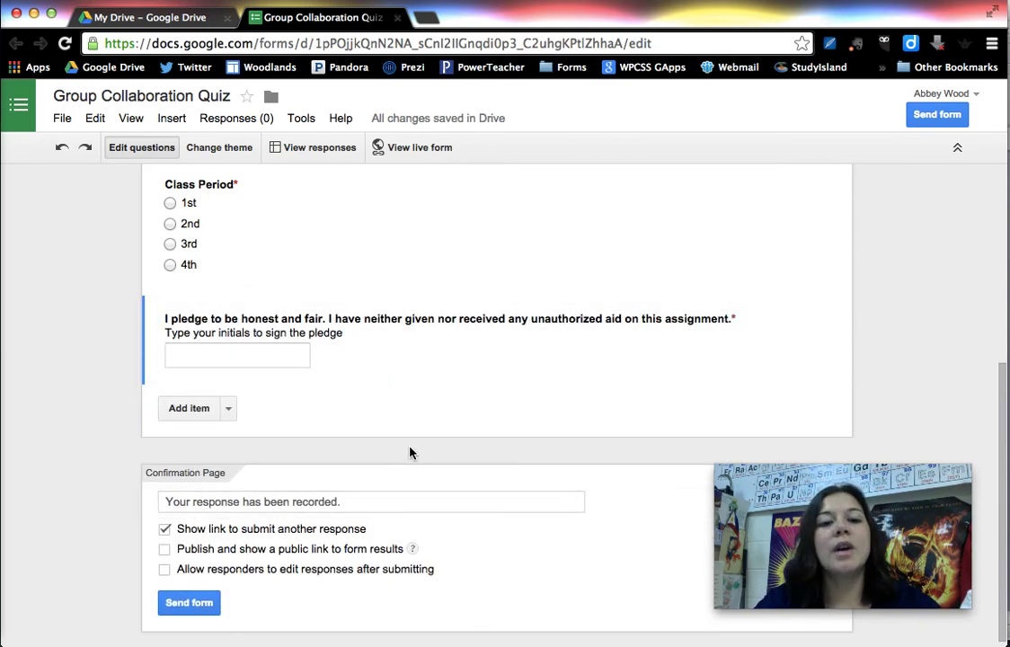
Step: Scroll through the form to review the finished pledge question
scroll(411, 451, "up", 3)
scroll(395, 447, "down", 3)
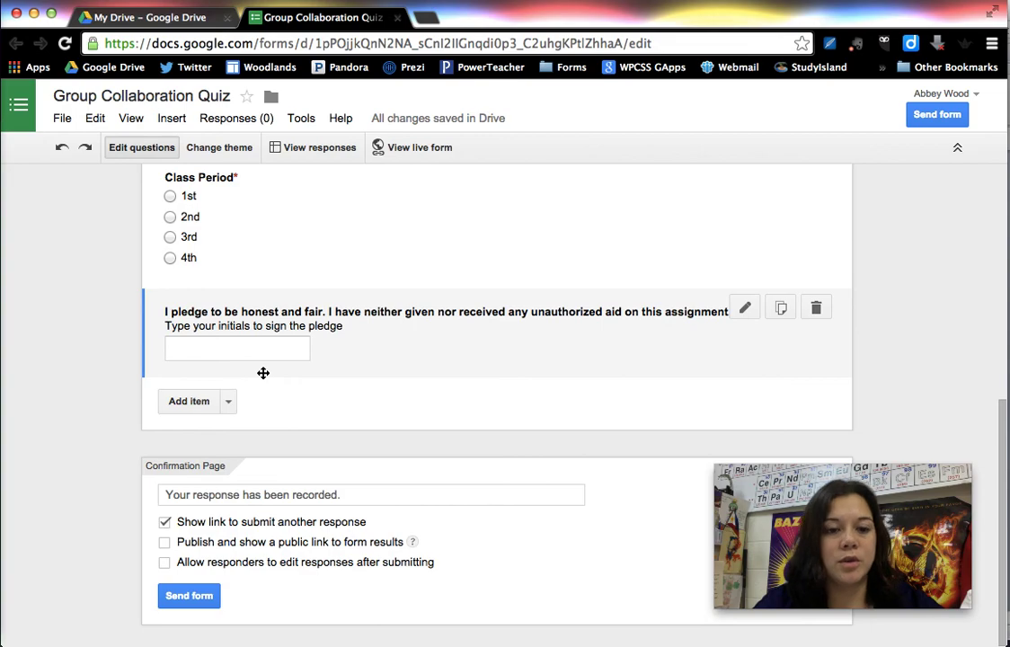
Step: Add a multiple-choice question titled 'What components should be included in collaborative projects?'
left_click(229, 402)
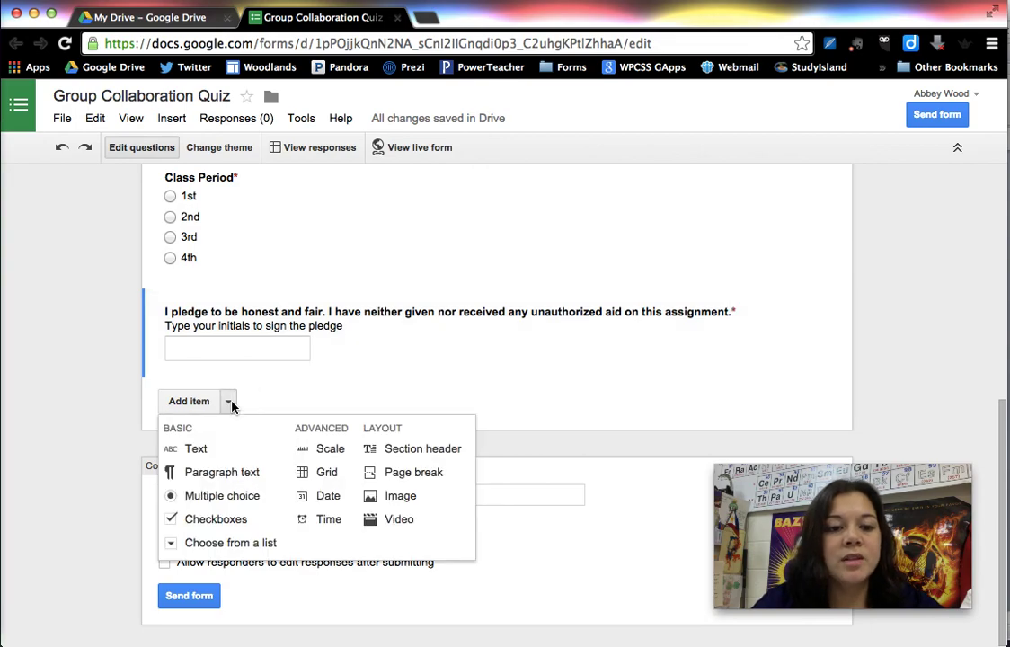
left_click(248, 495)
scroll(243, 489, "down", 3)
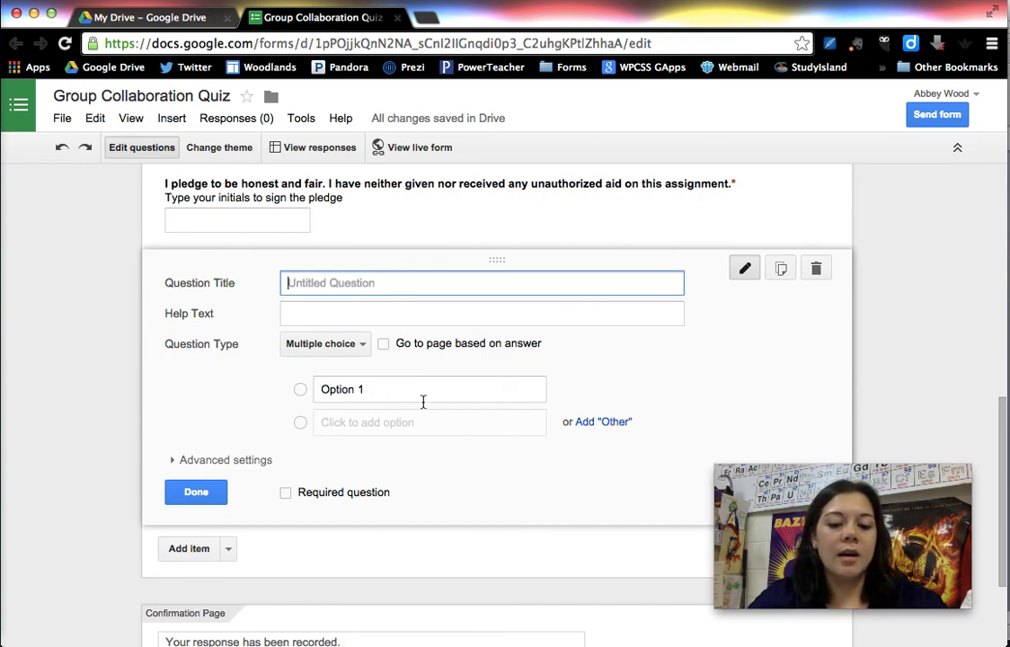
type("A")
key("BackSpace")
type("What")
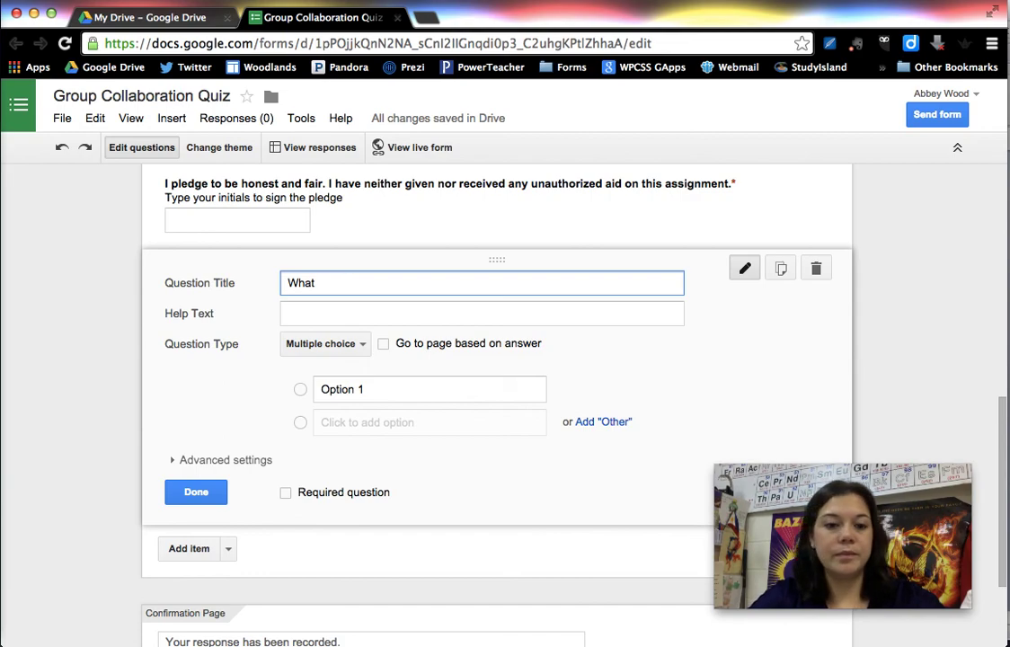
type(" components should")
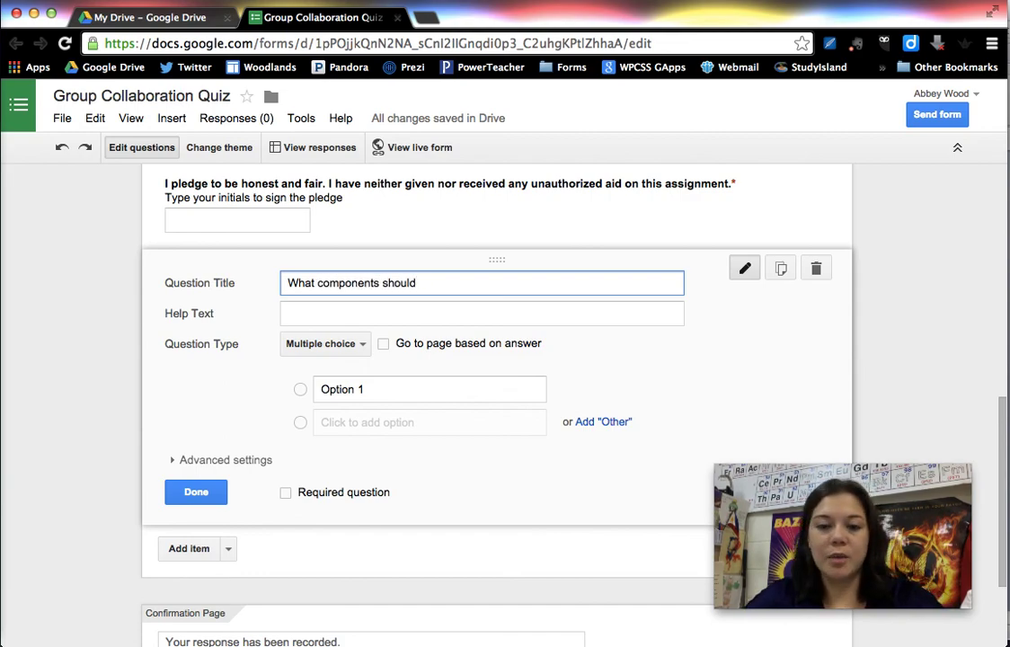
type(" be included in collaborative proje")
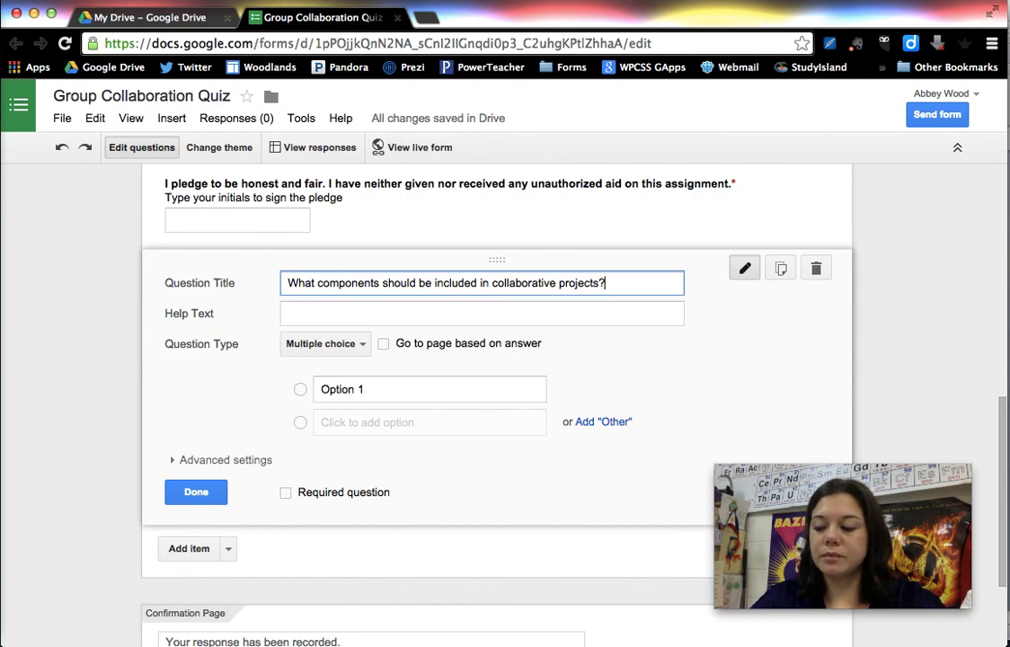
type("cts?")
Step: Enter the answers Class data/information, Group work, individual assessment and all of these
scroll(420, 396, "down", 2)
left_click(373, 340)
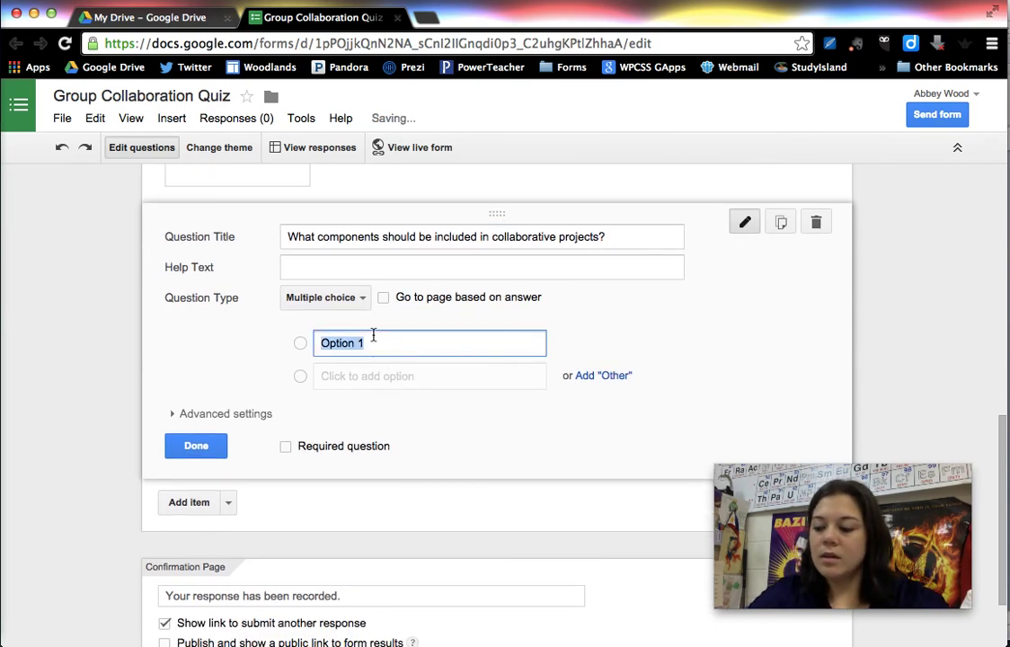
type("Class data/")
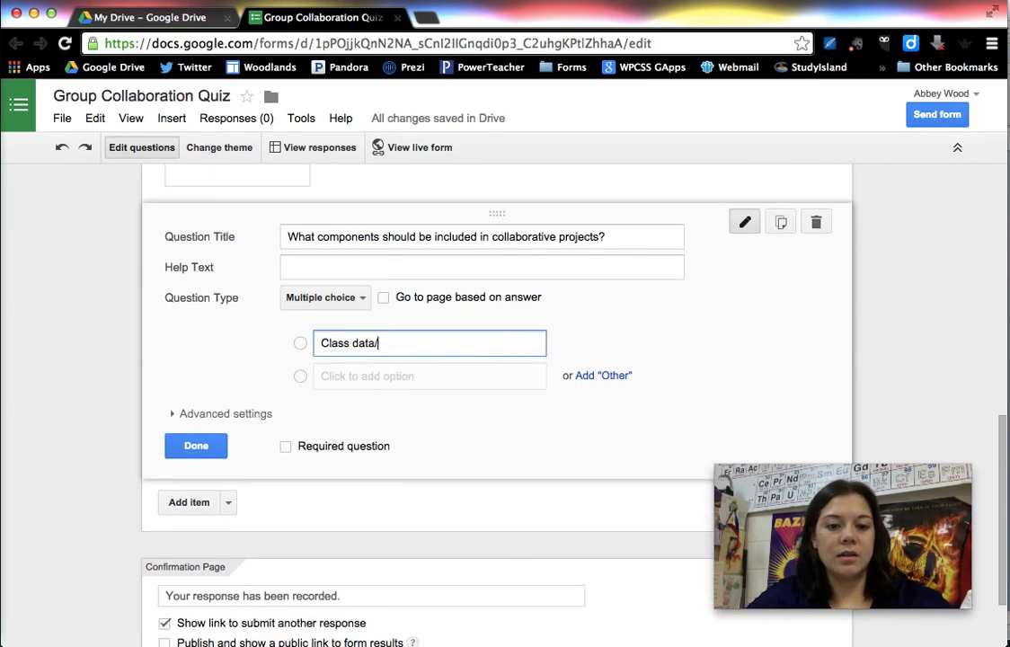
type("information")
key("Tab")
key("Tab")
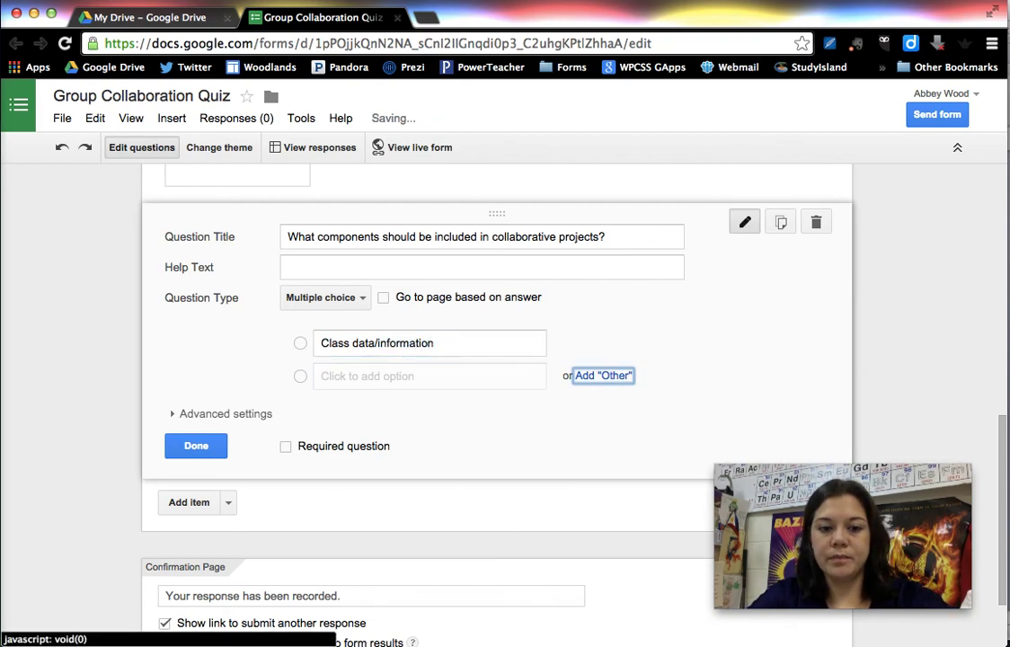
key("shift+Tab")
type("Group ")
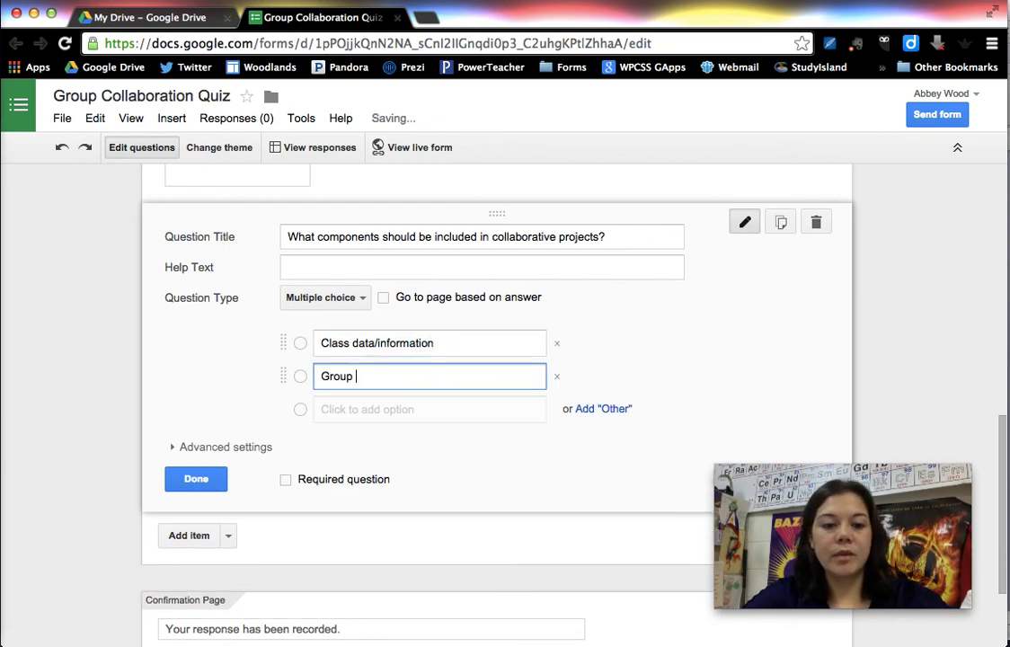
type("work")
key("Tab")
type("individual asse")
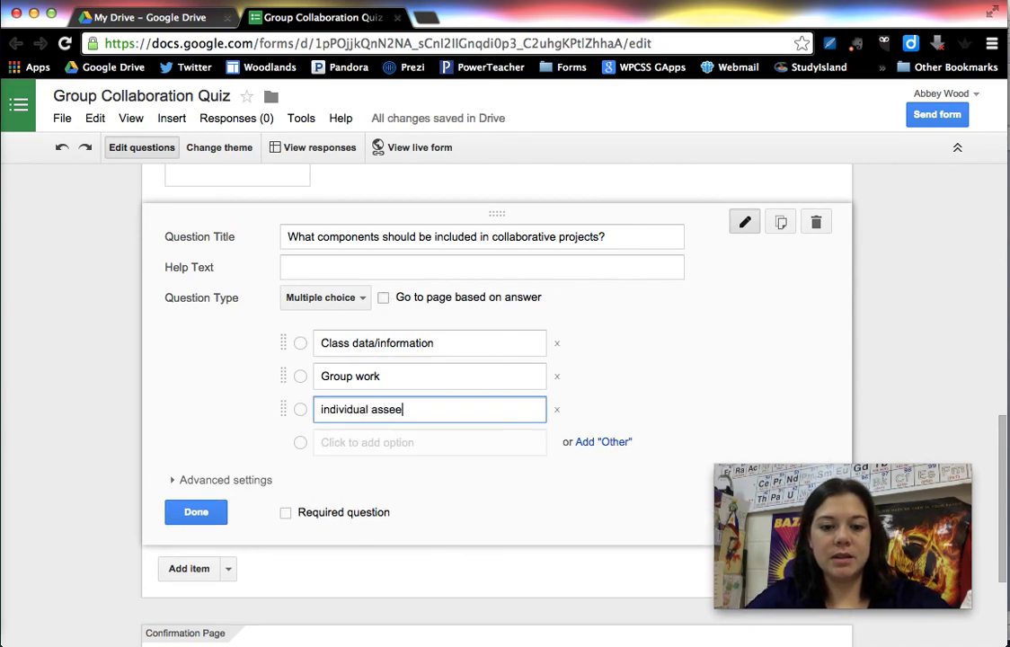
type("ssment")
key("Tab")
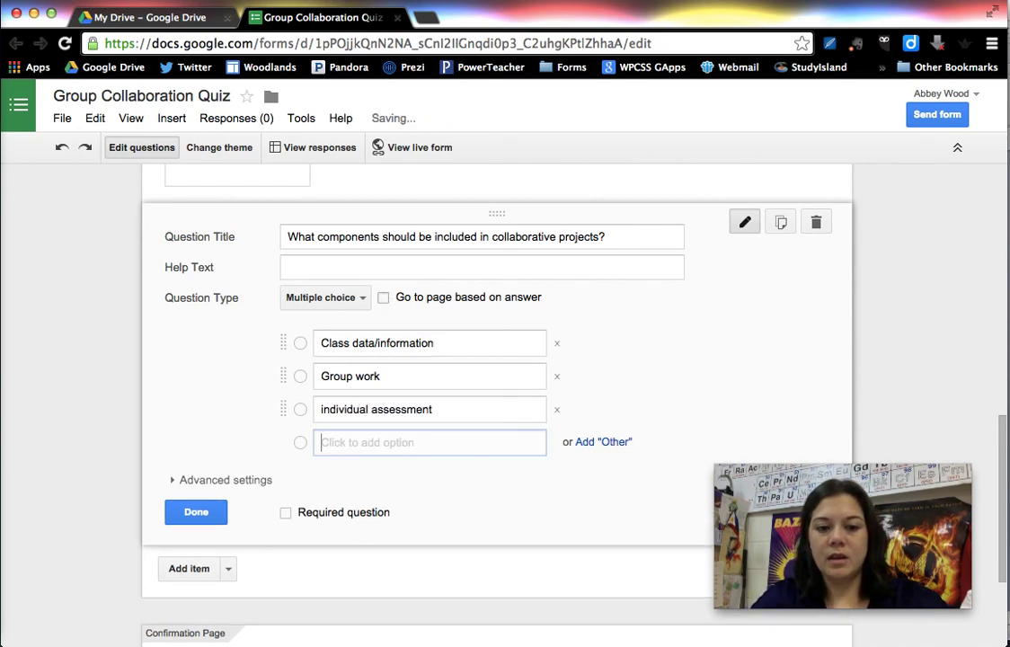
type("all of these")
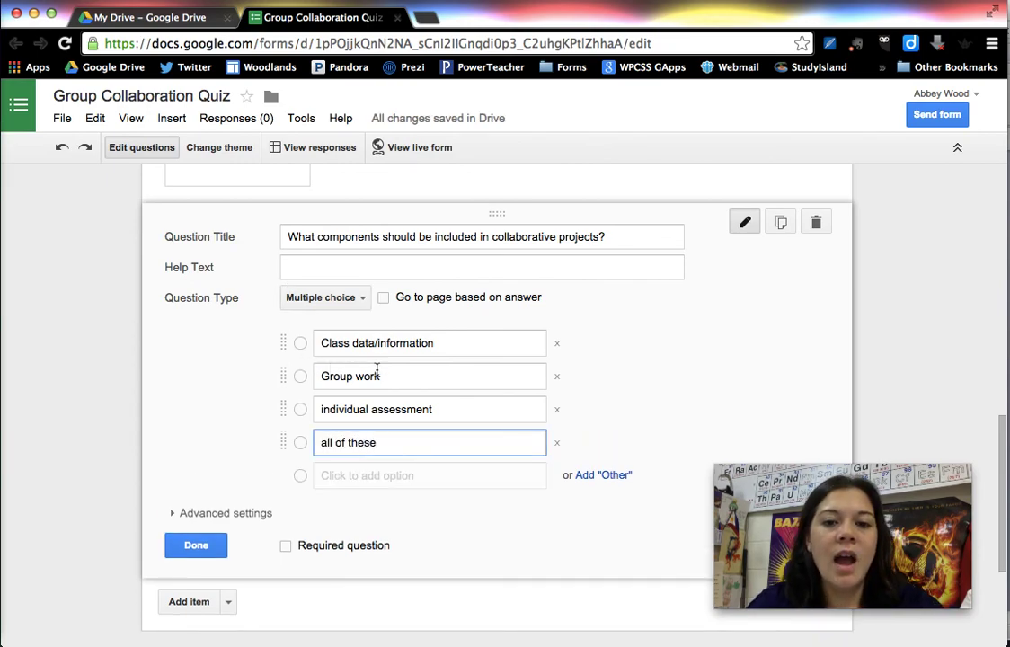
Step: Mark the collaborative projects question as required
scroll(378, 371, "down", 2)
left_click(322, 462)
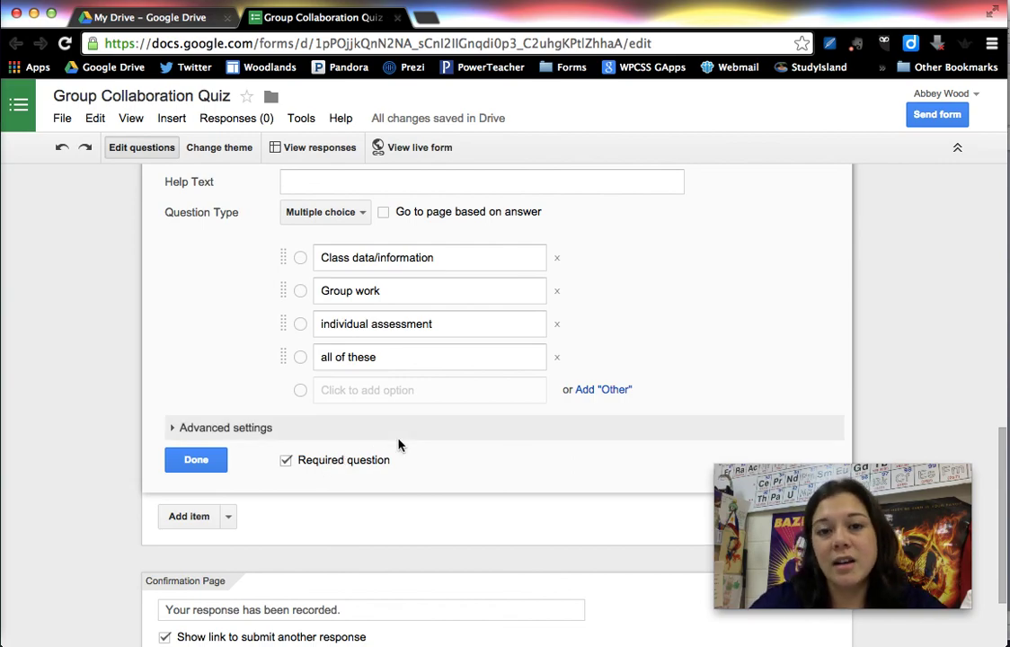
scroll(415, 428, "up", 2)
scroll(423, 424, "down", 2)
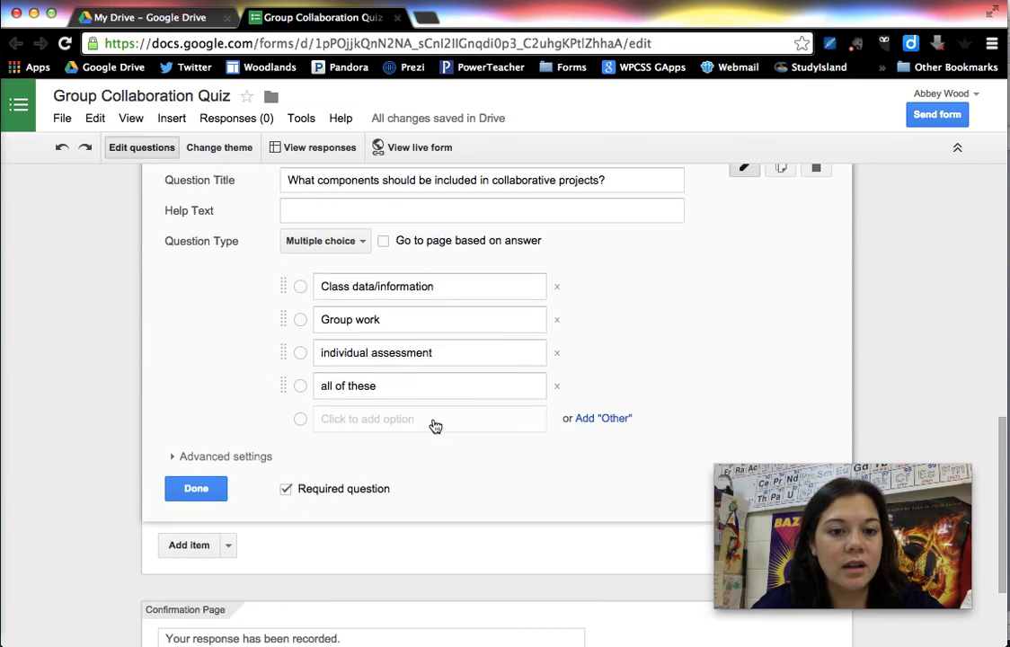
left_click(212, 488)
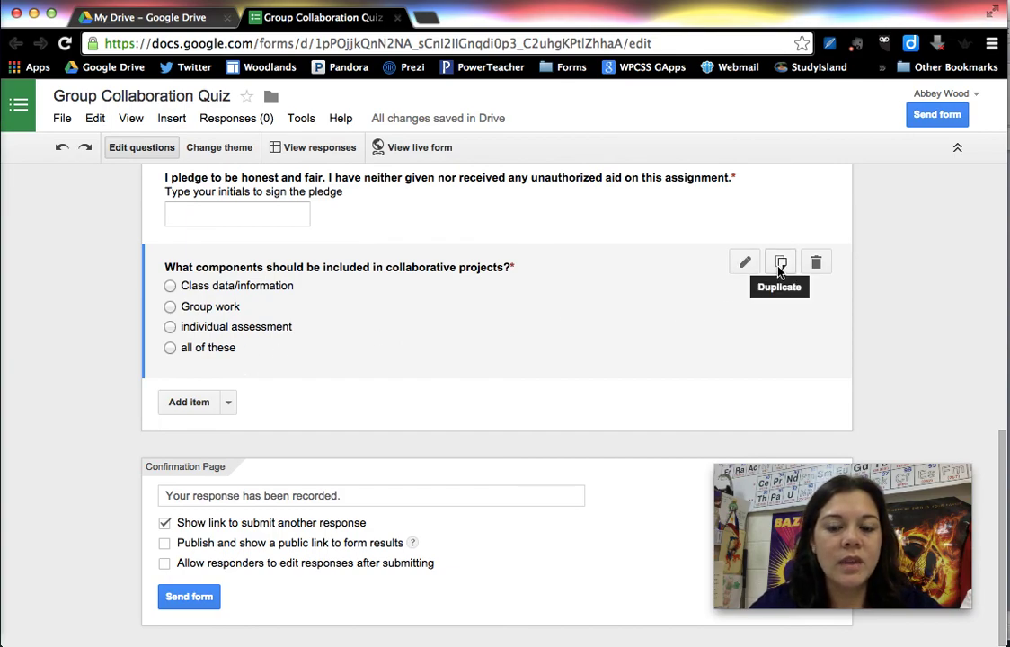
Step: Duplicate the collaborative projects question and retitle the copy 'Why do we use rubrics?'
left_click(781, 264)
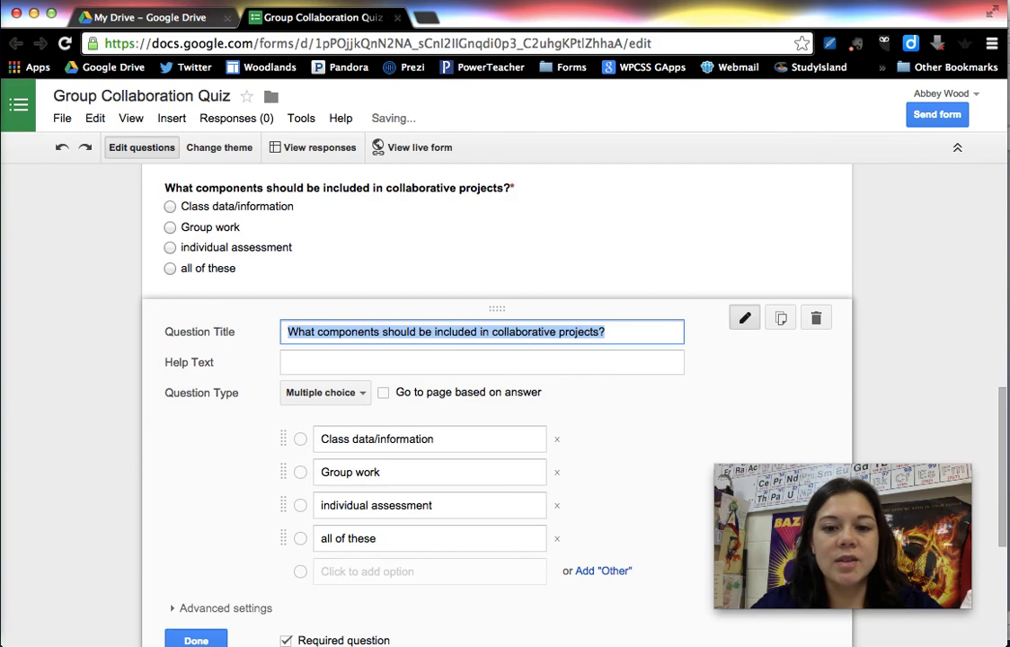
key("super+Tab")
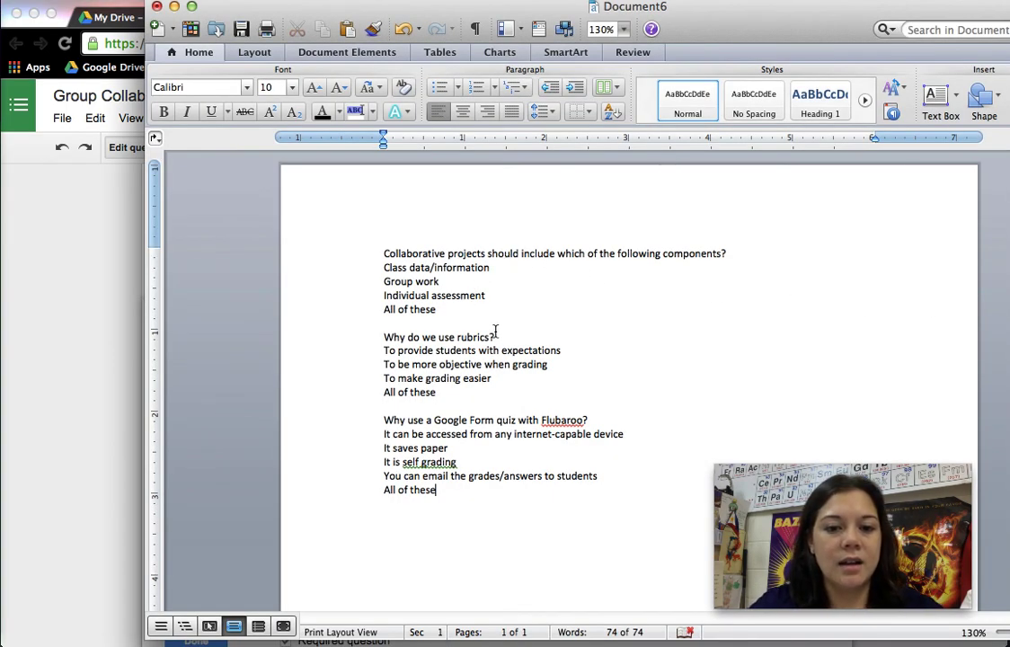
left_click_drag(495, 337, 387, 337)
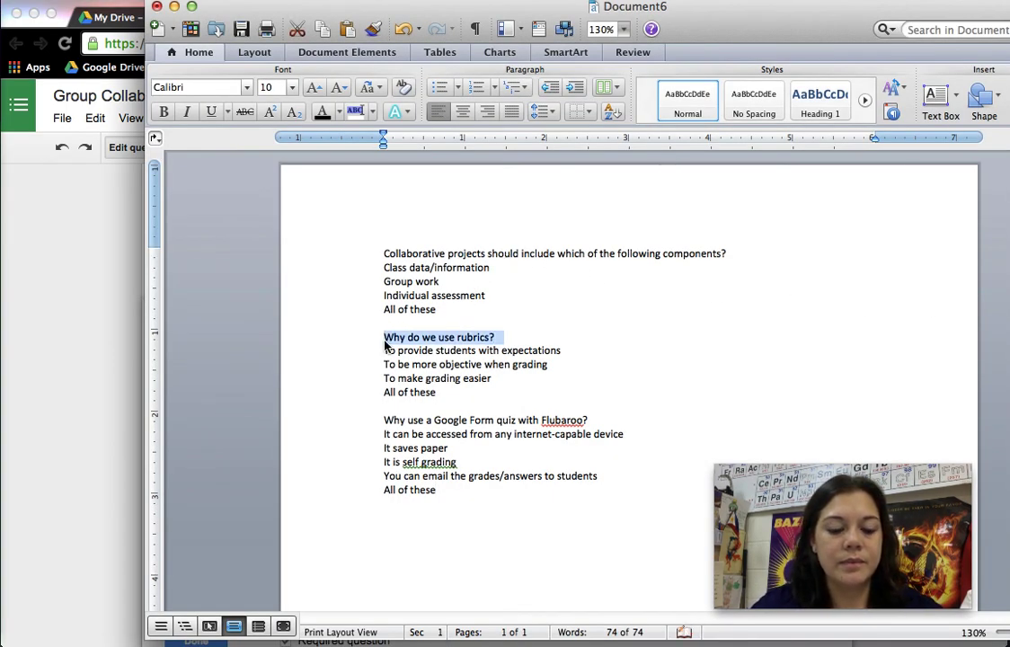
key("super+c")
key("super+Tab")
key("super+v")
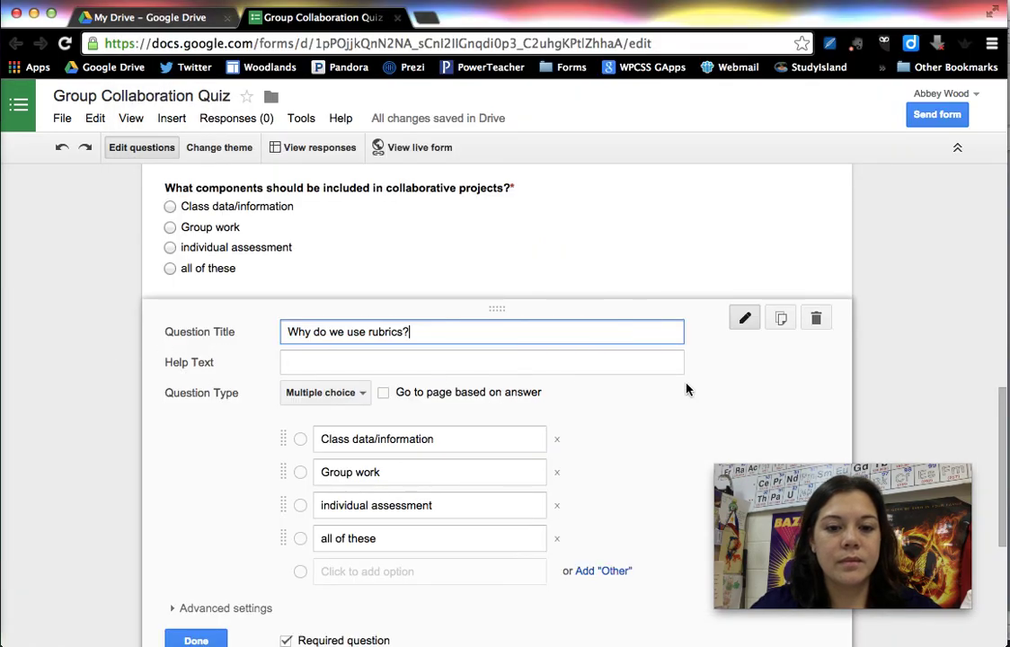
Step: Replace the 'Class data/information' option with 'To provide students with expectations'
key("super+Tab")
left_click(417, 364)
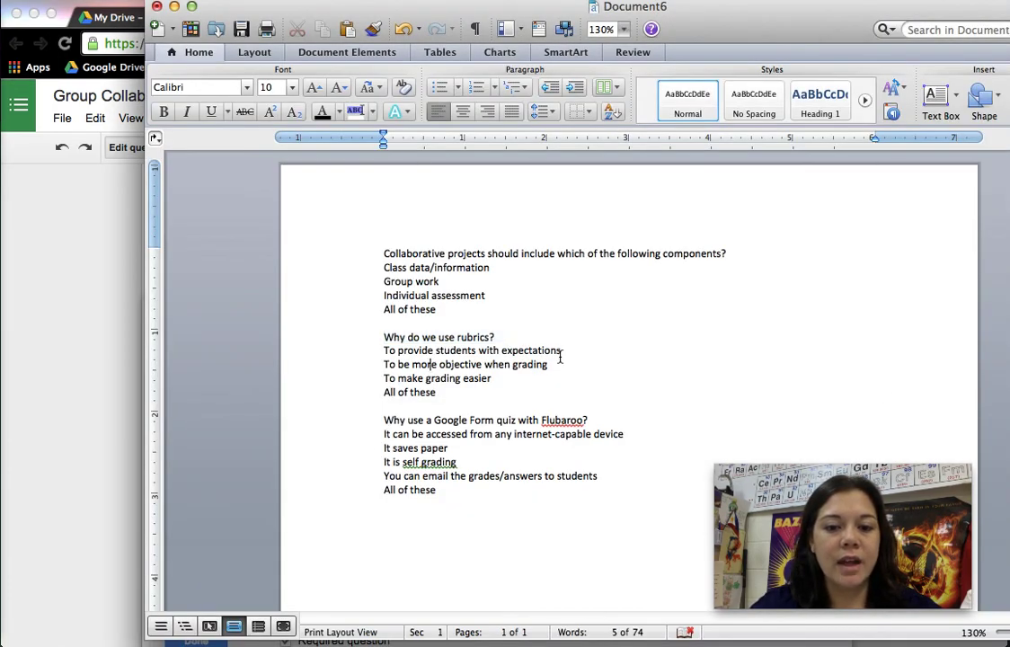
left_click_drag(559, 357, 502, 351)
left_click(566, 345)
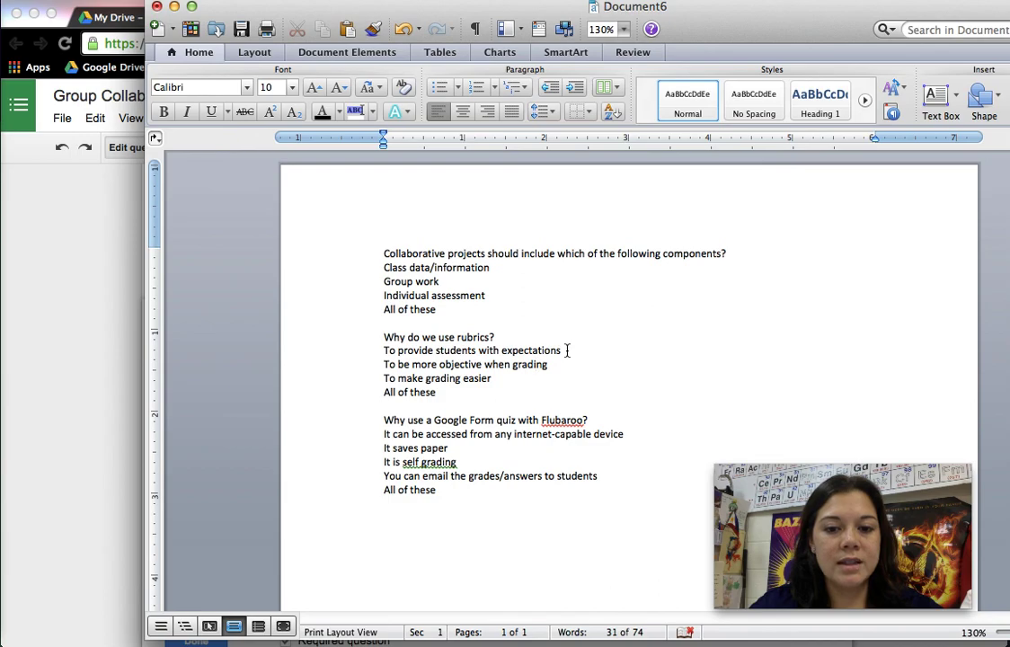
left_click_drag(568, 350, 383, 350)
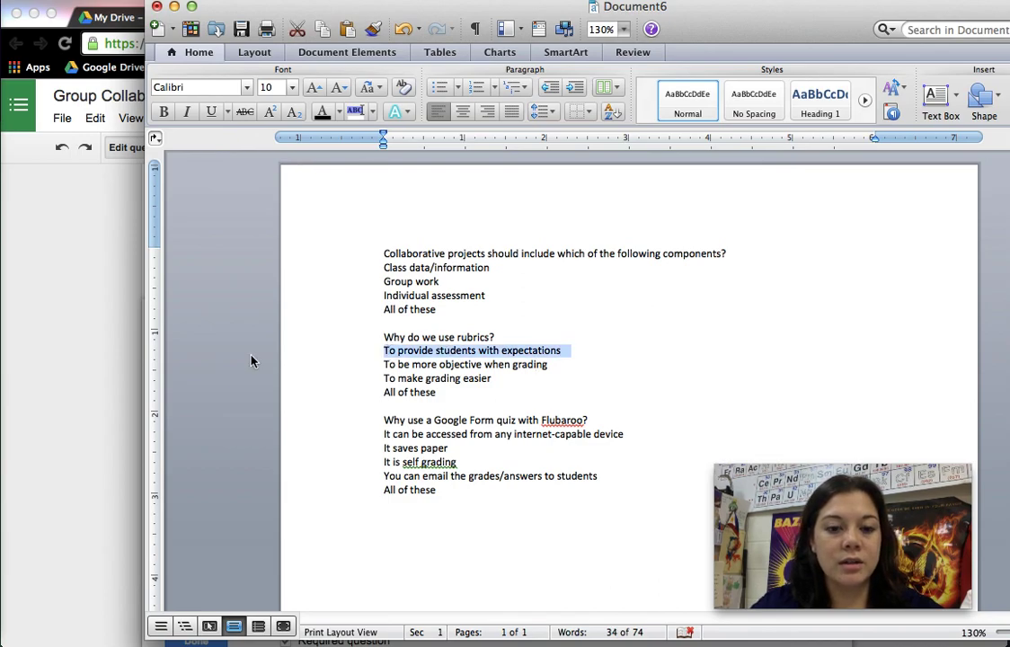
left_click(83, 343)
left_click(395, 433)
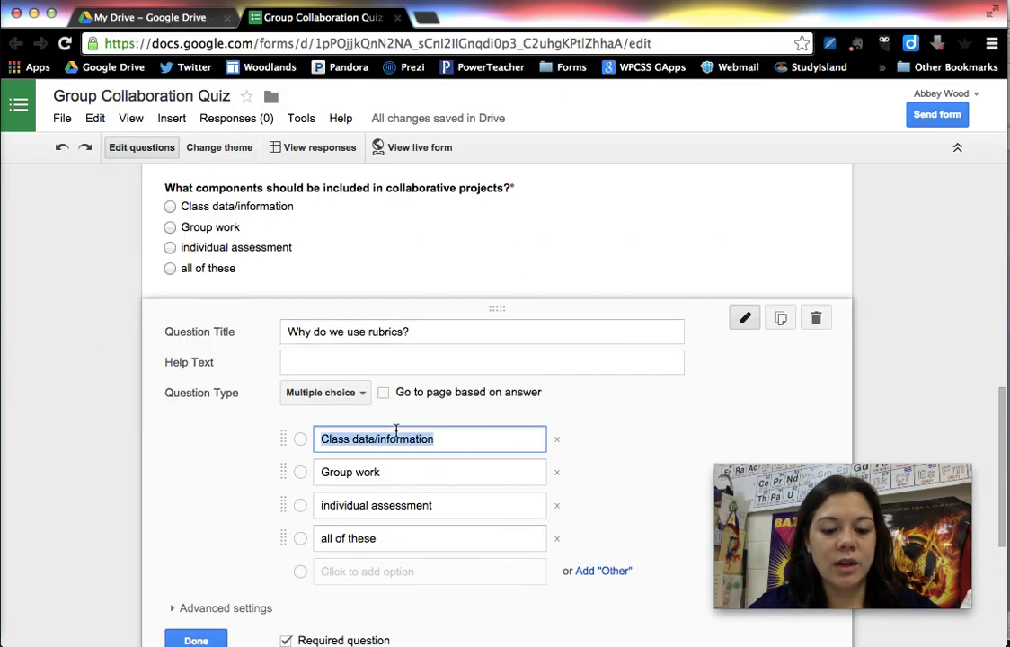
key("super+v")
Step: Replace the 'Group work' option with 'To be more objective when grading'
key("super+Tab")
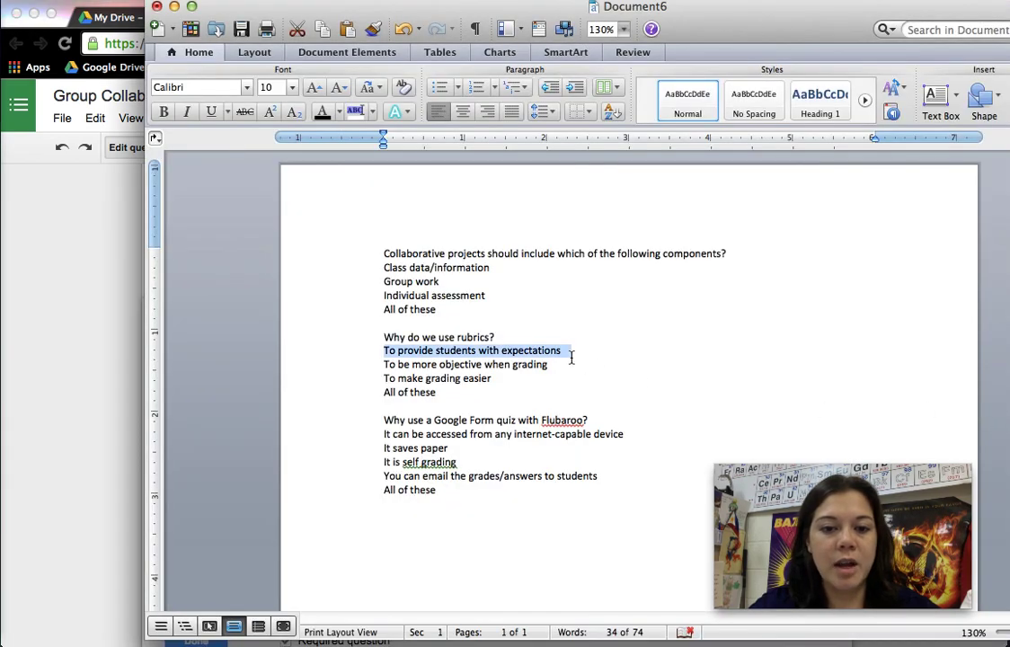
left_click_drag(550, 363, 383, 366)
key("super+c")
key("super+Tab")
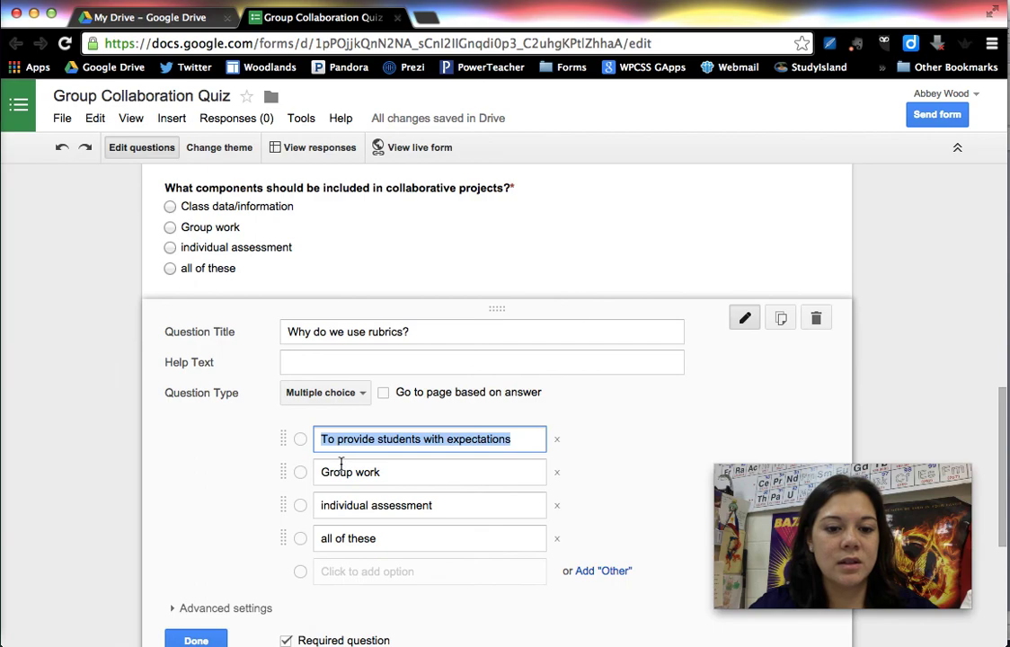
left_click(359, 467)
key("super+v")
Step: Replace the individual assessment option with 'To make grading easier'
key("super+Tab")
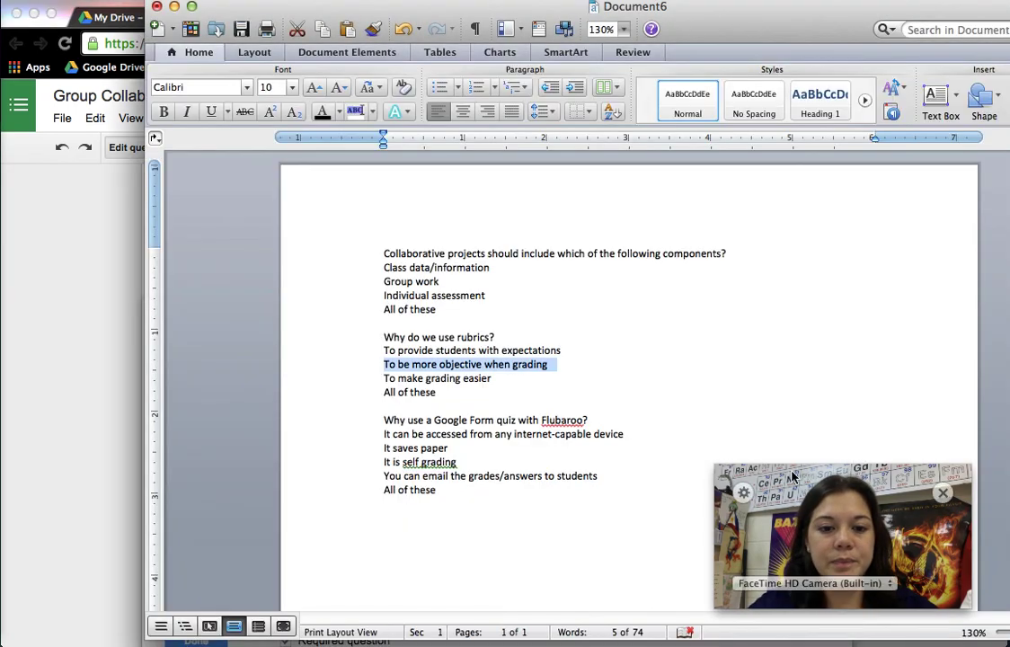
left_click(497, 378)
left_click_drag(497, 378, 363, 381)
key("super+c")
left_click(112, 402)
left_click(408, 503)
key("super+v")
Step: Change the last option to capitalised 'All of these' and finish editing the question
key("super+Tab")
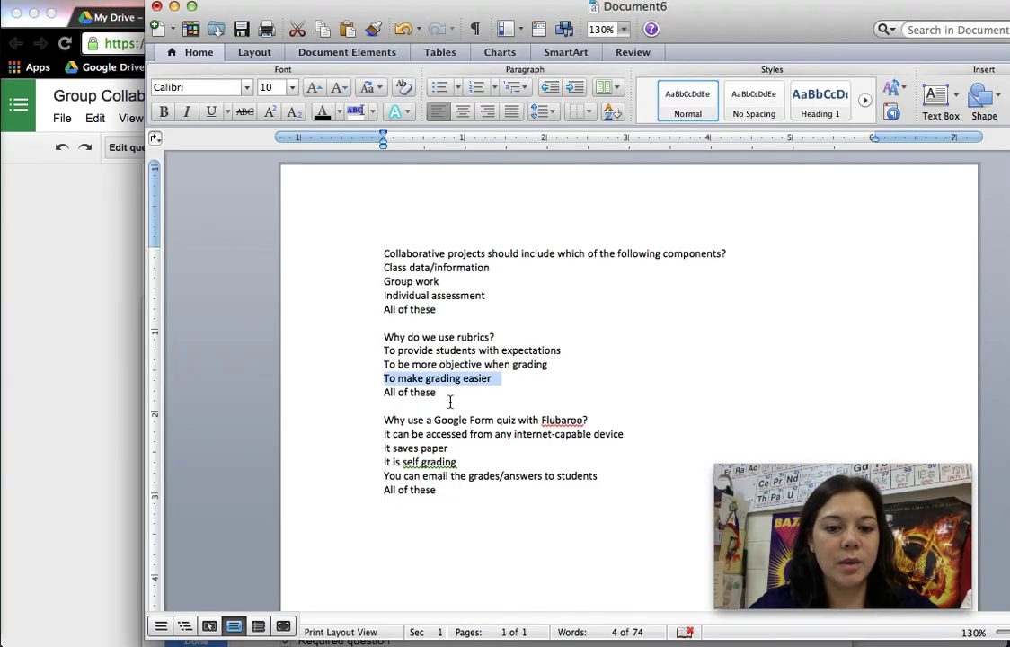
left_click_drag(439, 393, 386, 392)
key("super+c")
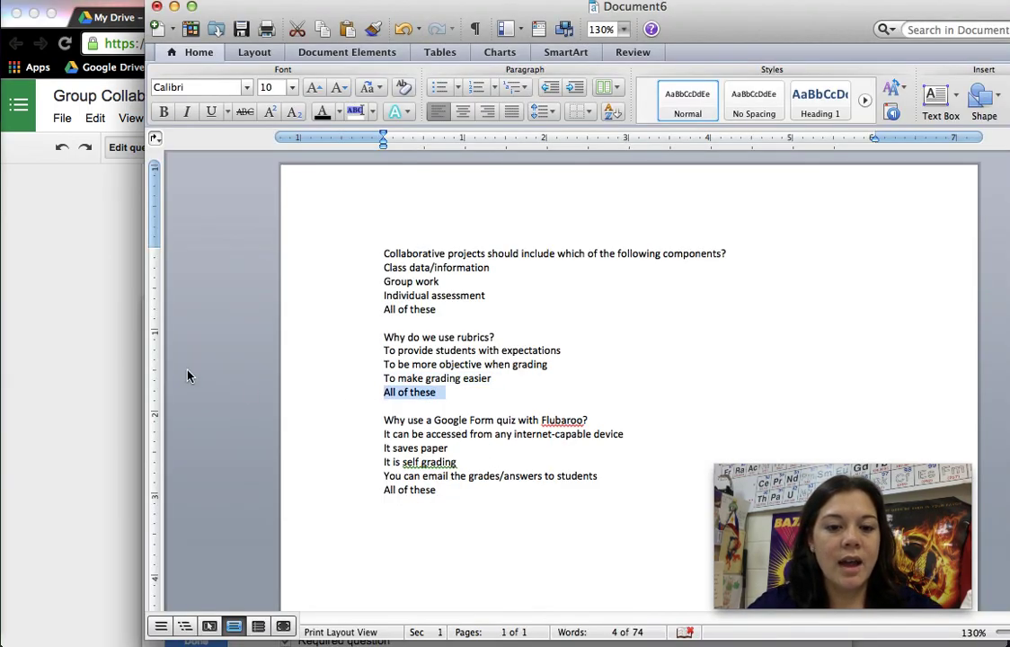
left_click(133, 312)
left_click(390, 535)
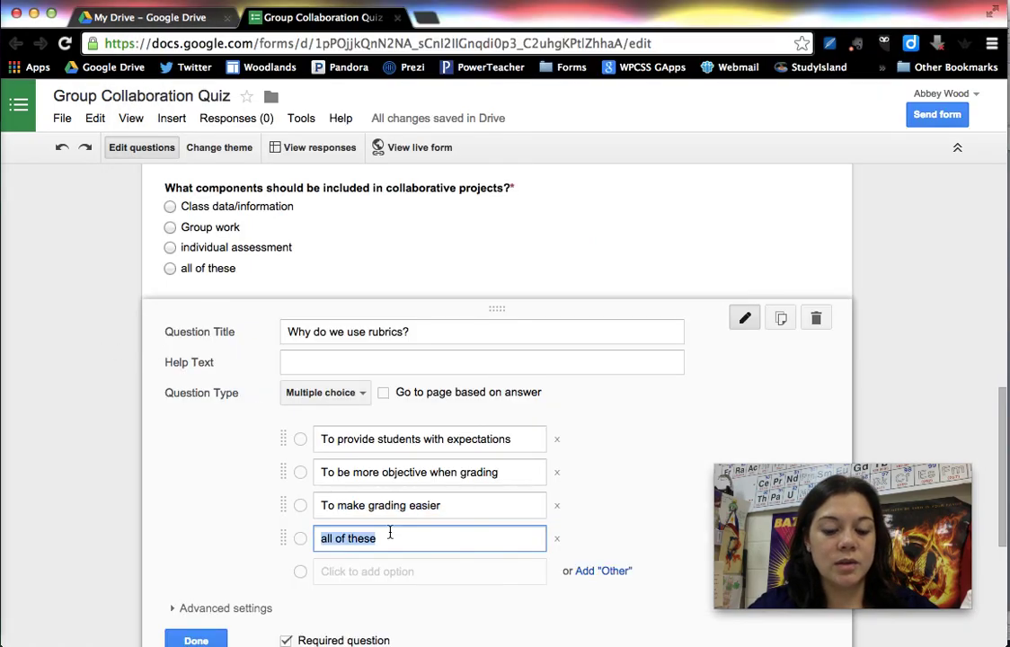
key("super+v")
scroll(373, 535, "down", 2)
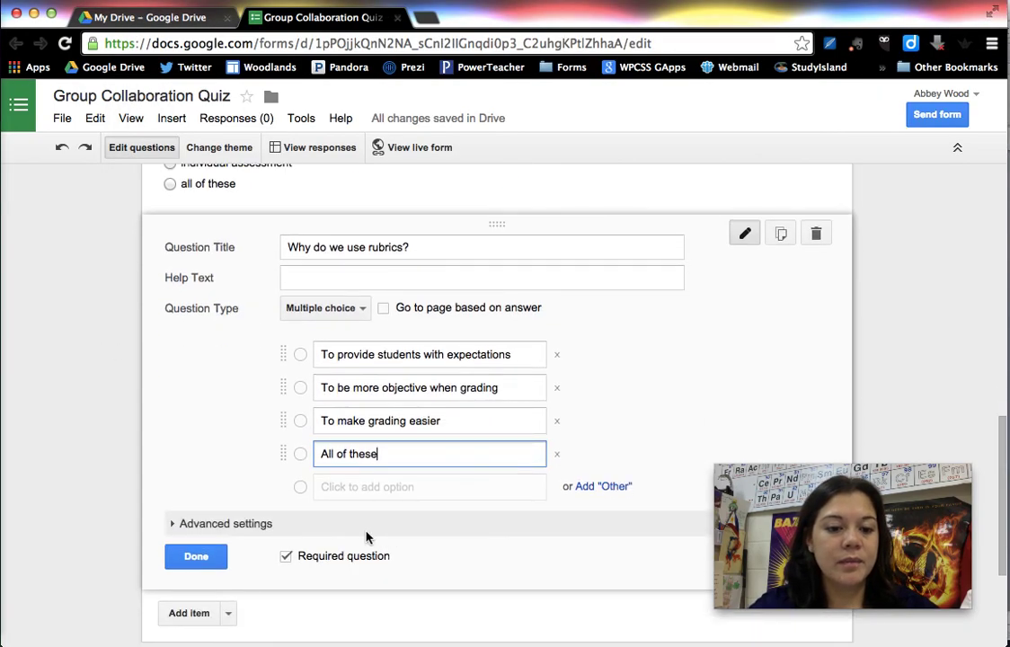
left_click(199, 556)
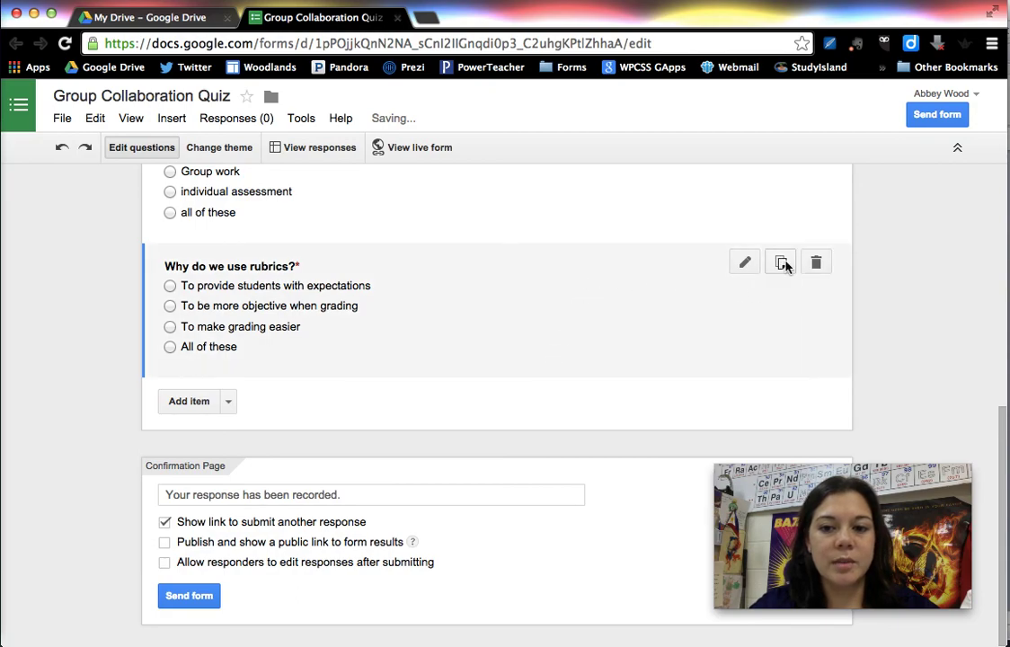
Step: Duplicate the rubrics question and retitle the copy 'Why use a Google Form quiz with Flubaroo?'
left_click(783, 263)
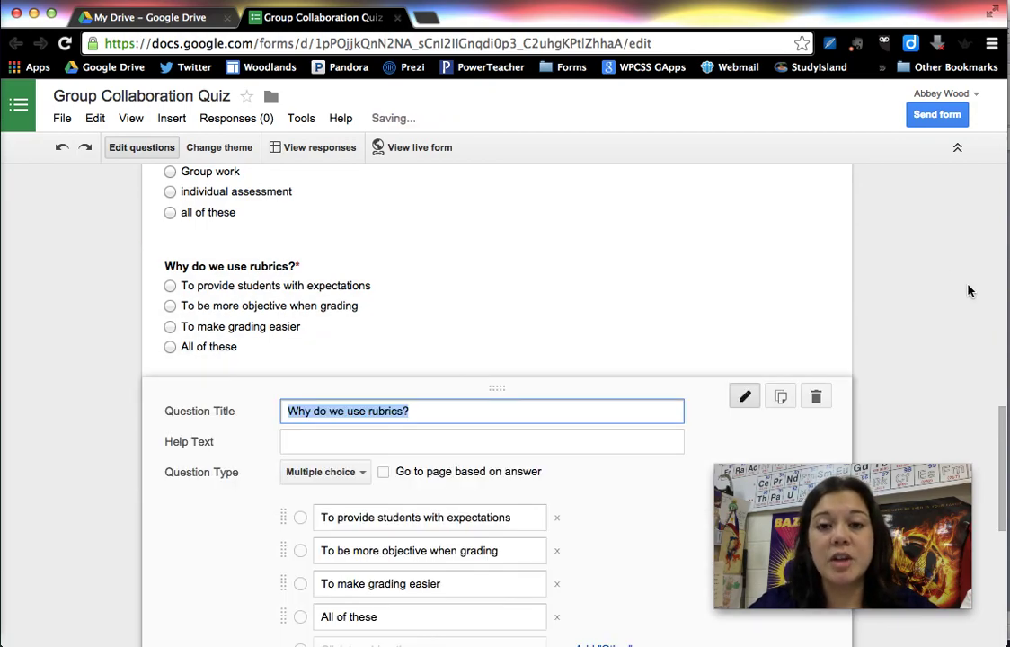
key("super+Tab")
scroll(629, 310, "down", 2)
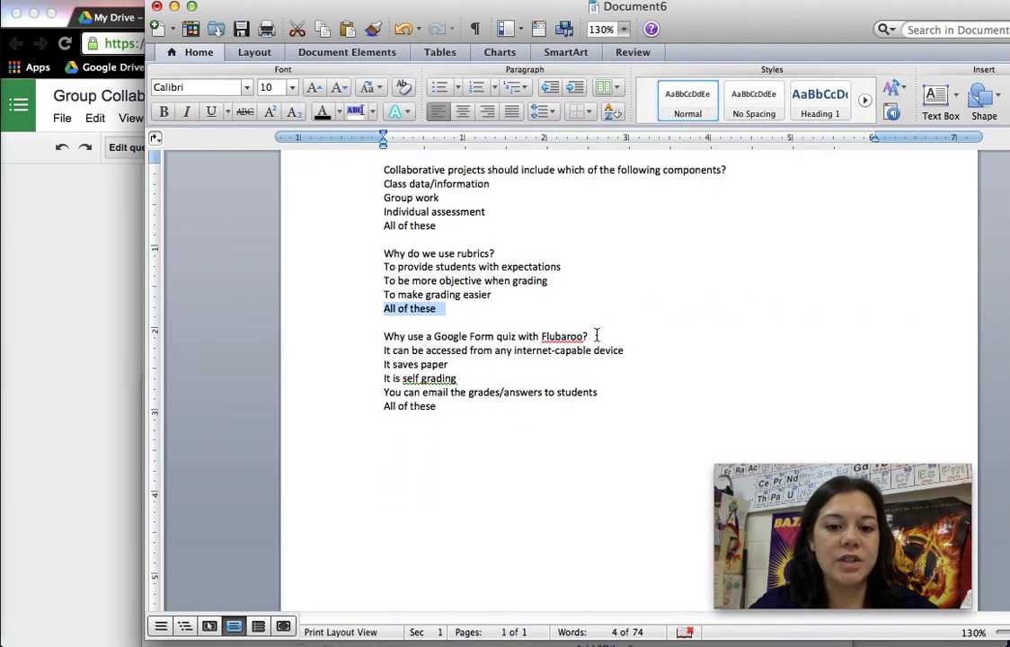
left_click_drag(597, 336, 346, 338)
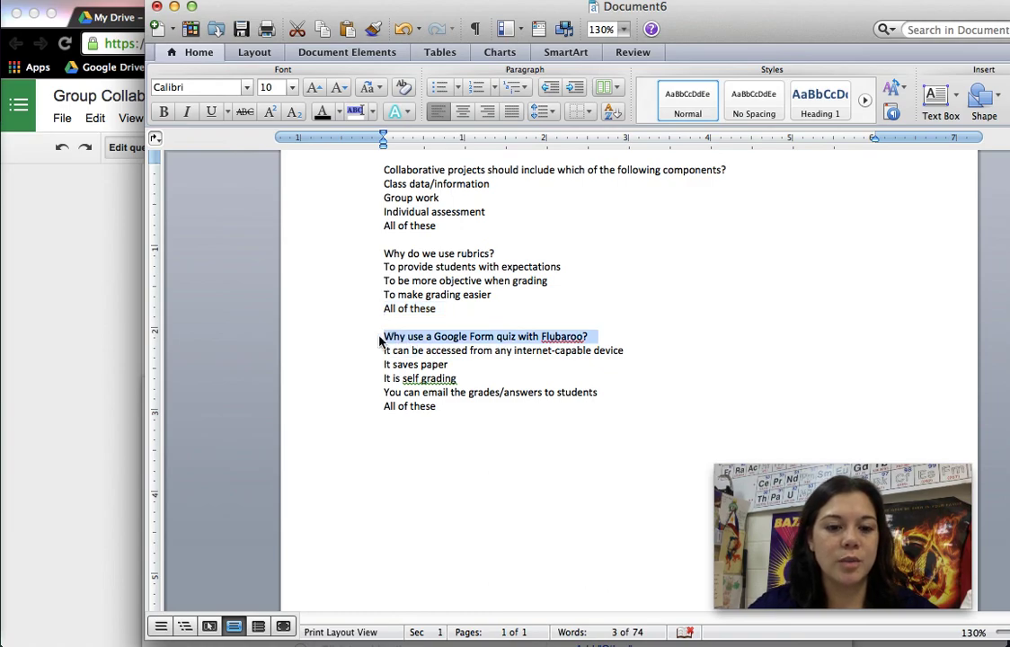
key("super+c")
key("super+Tab")
key("super+v")
Step: Set the first answer to the internet-capable device line from the notes
key("super+Tab")
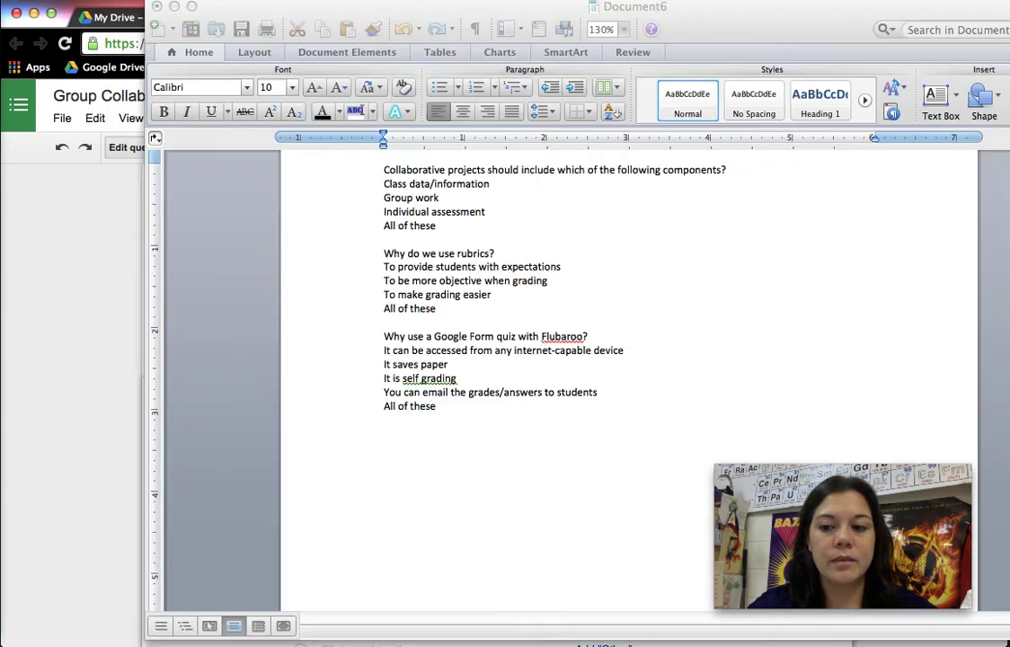
left_click_drag(634, 350, 382, 344)
key("super+c")
left_click(70, 311)
left_click(387, 518)
key("super+v")
Step: Set the second answer to 'It saves paper'
key("super+Tab")
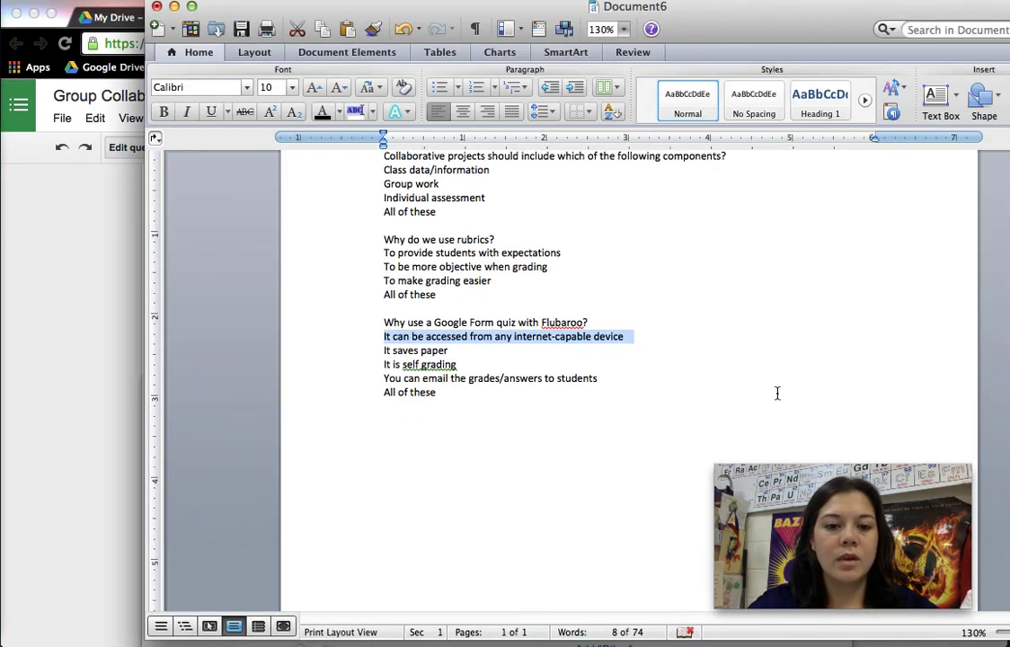
scroll(602, 323, "down", 5)
scroll(554, 306, "up", 2)
left_click(444, 215)
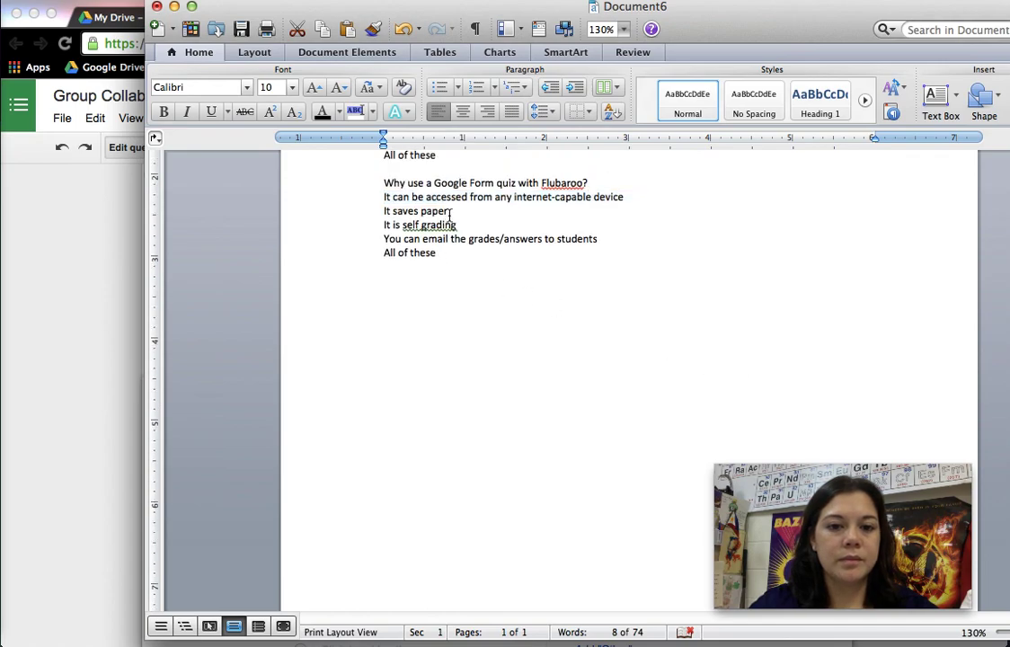
left_click_drag(444, 215, 385, 213)
left_click(121, 254)
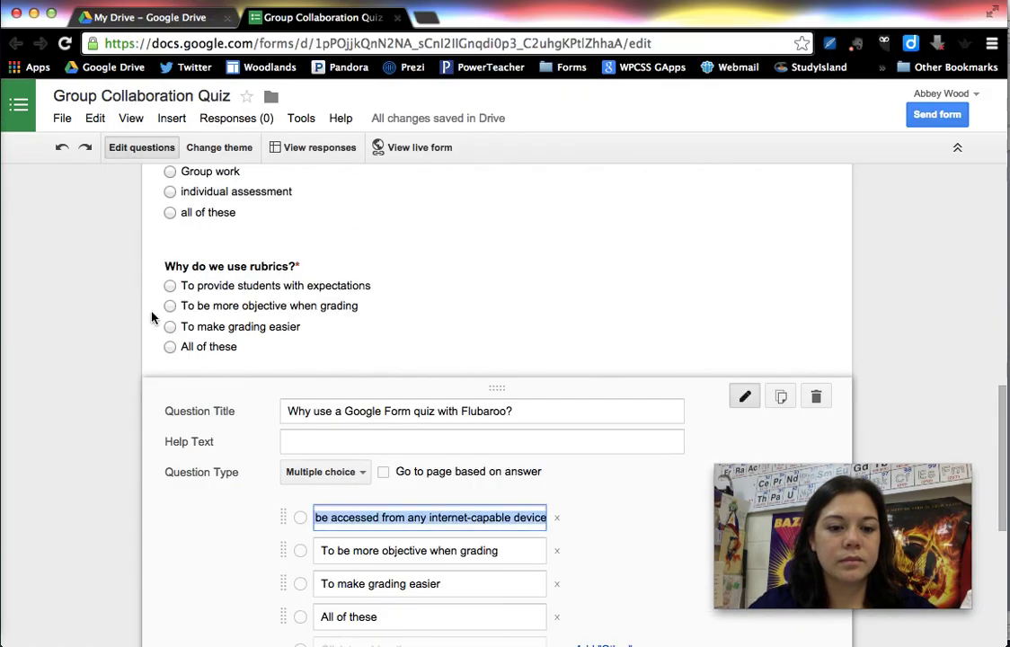
left_click(387, 550)
key("super+v")
Step: Set the third answer to 'It is self grading'
key("super+Tab")
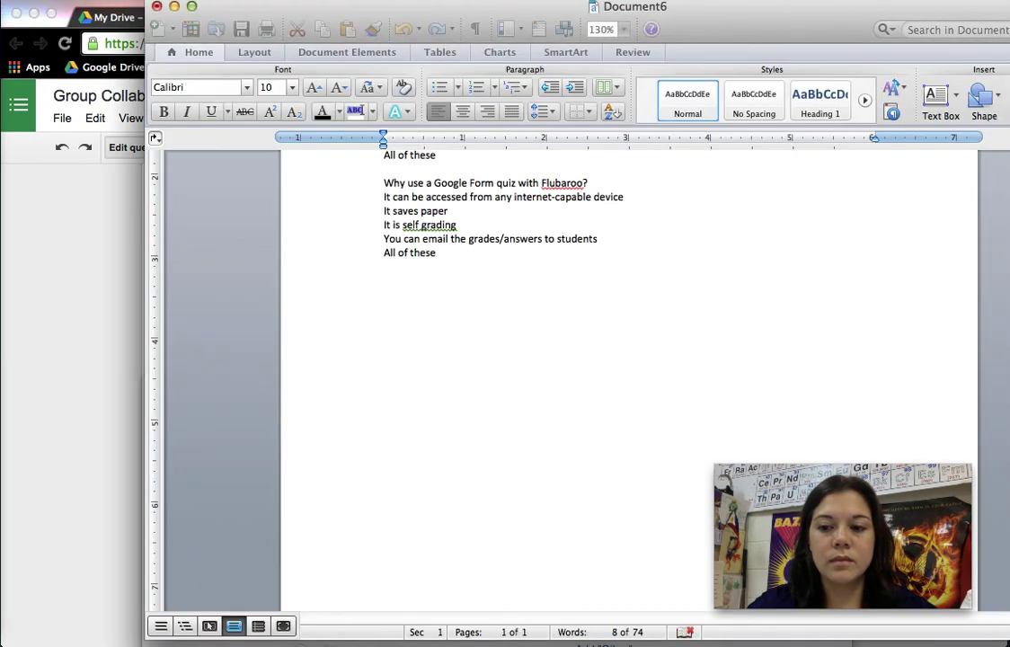
left_click_drag(460, 225, 374, 227)
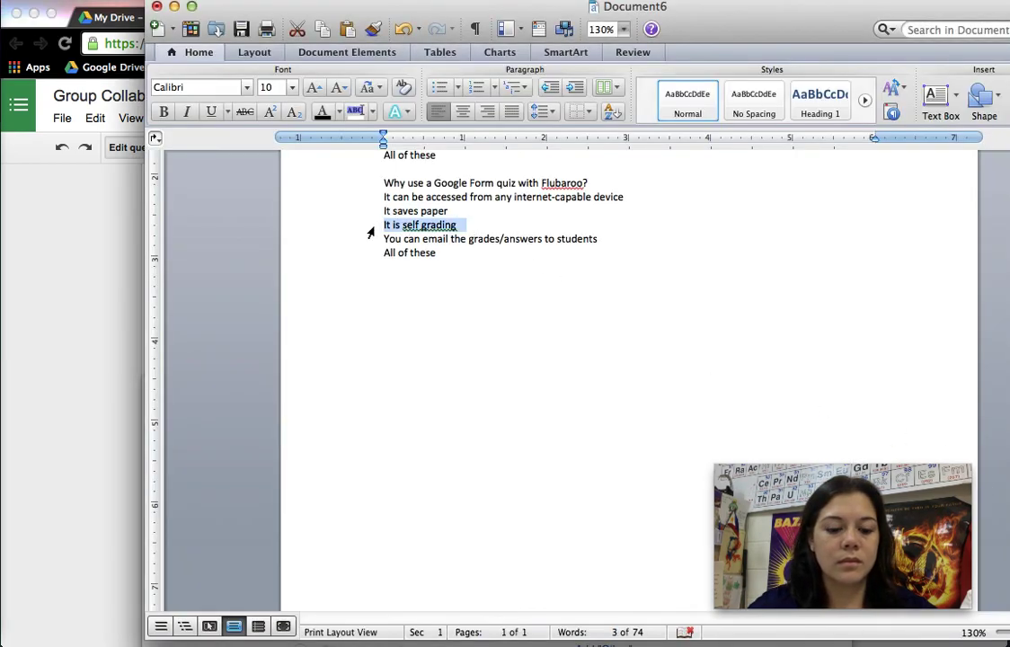
left_click(123, 467)
triple_click(431, 583)
key("super+v")
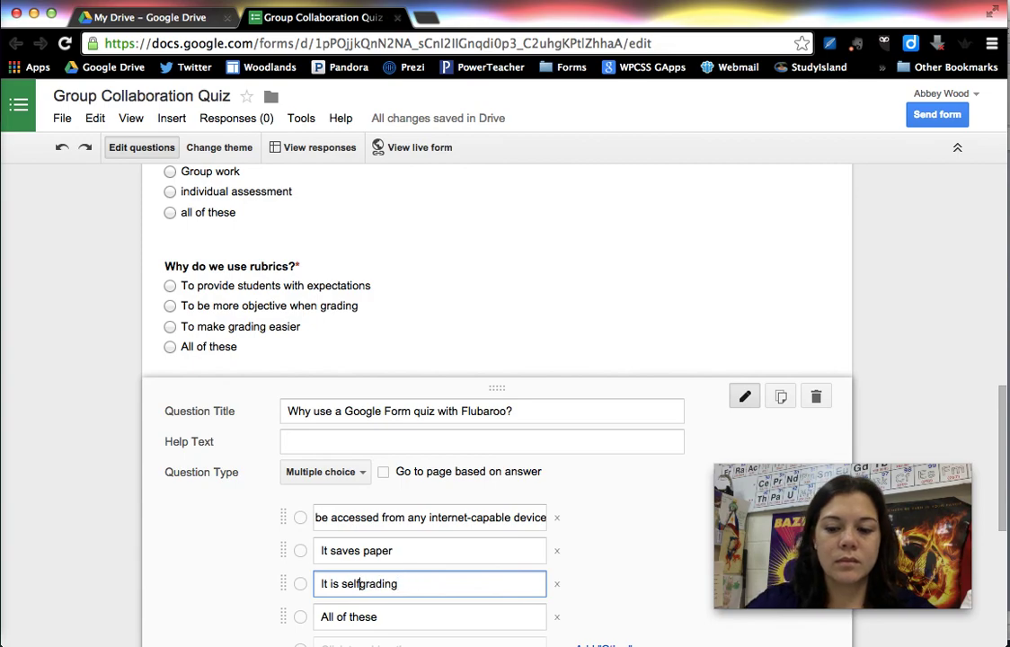
Step: Set the fourth answer to the line about emailing grades
key("super+Tab")
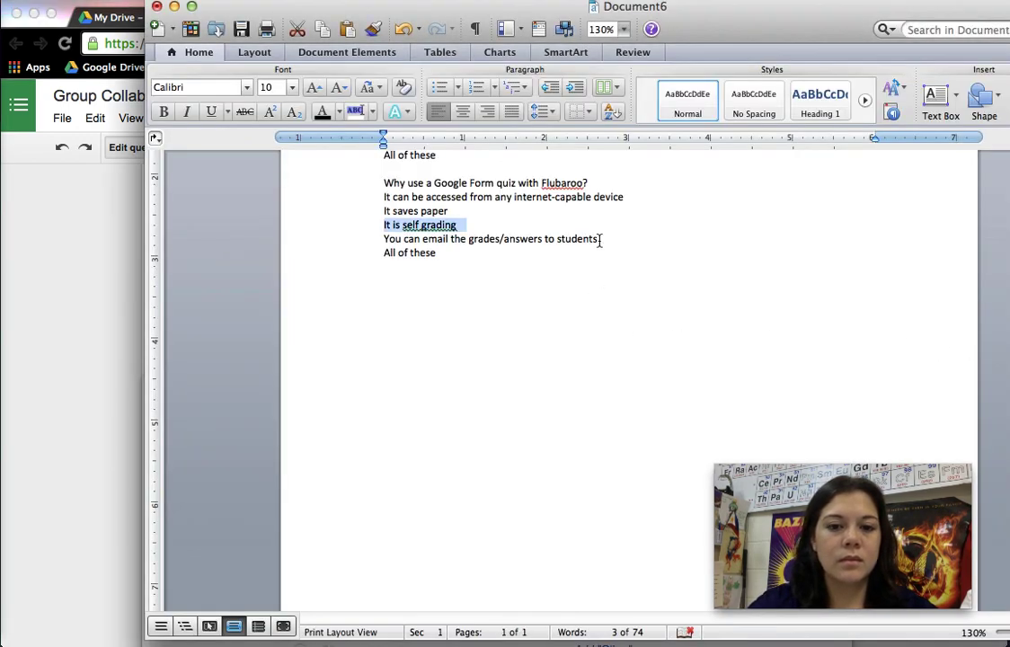
left_click_drag(597, 238, 381, 232)
key("super+c")
left_click(101, 388)
triple_click(406, 618)
key("super+v")
scroll(402, 620, "down", 2)
Step: Add 'All of these' as a new final answer option
key("super+Tab")
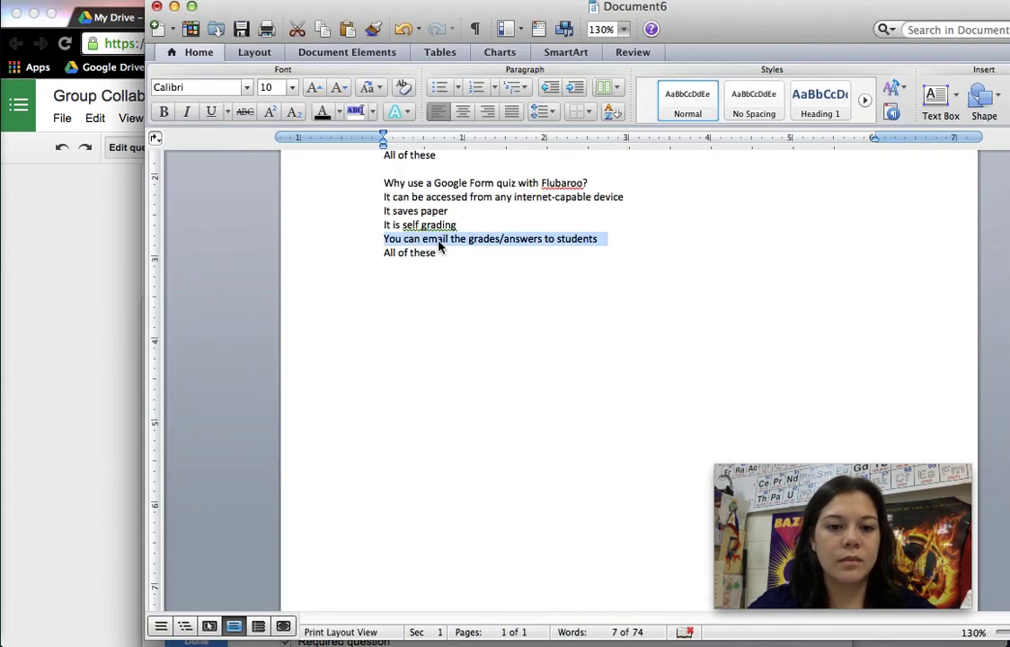
left_click_drag(440, 253, 384, 258)
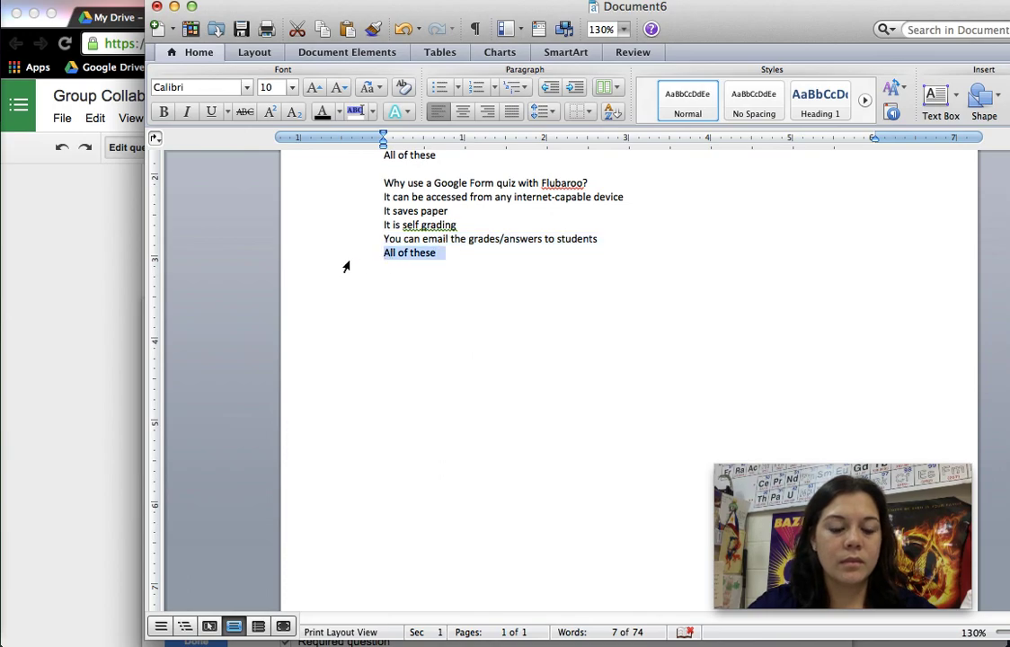
key("super+c")
left_click(102, 334)
left_click(383, 575)
key("super+v")
scroll(232, 578, "down", 1)
left_click(205, 626)
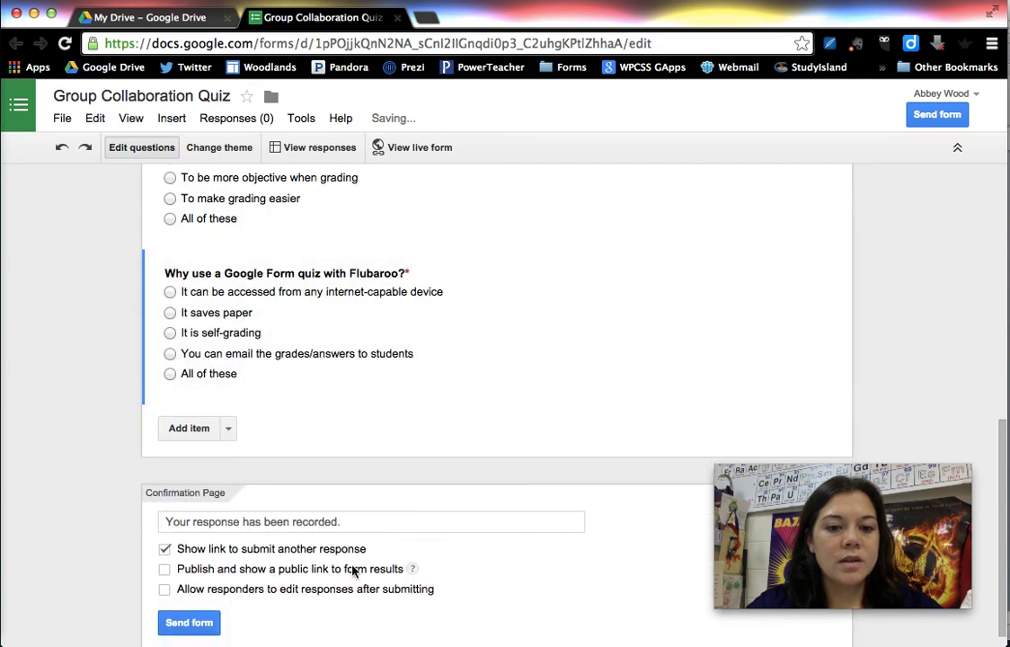
scroll(526, 444, "up", 3)
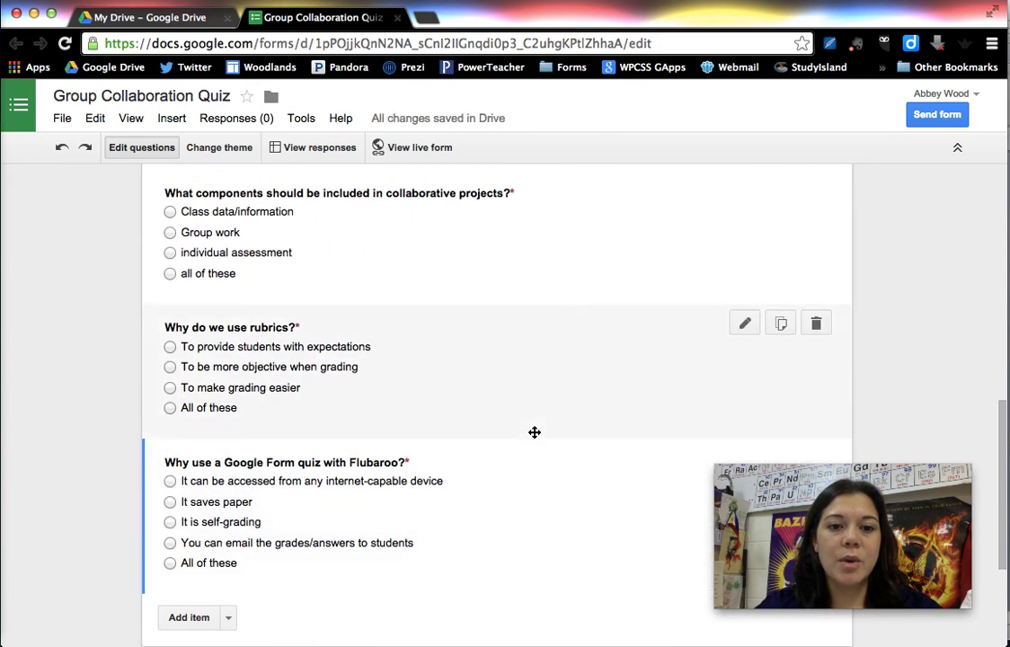